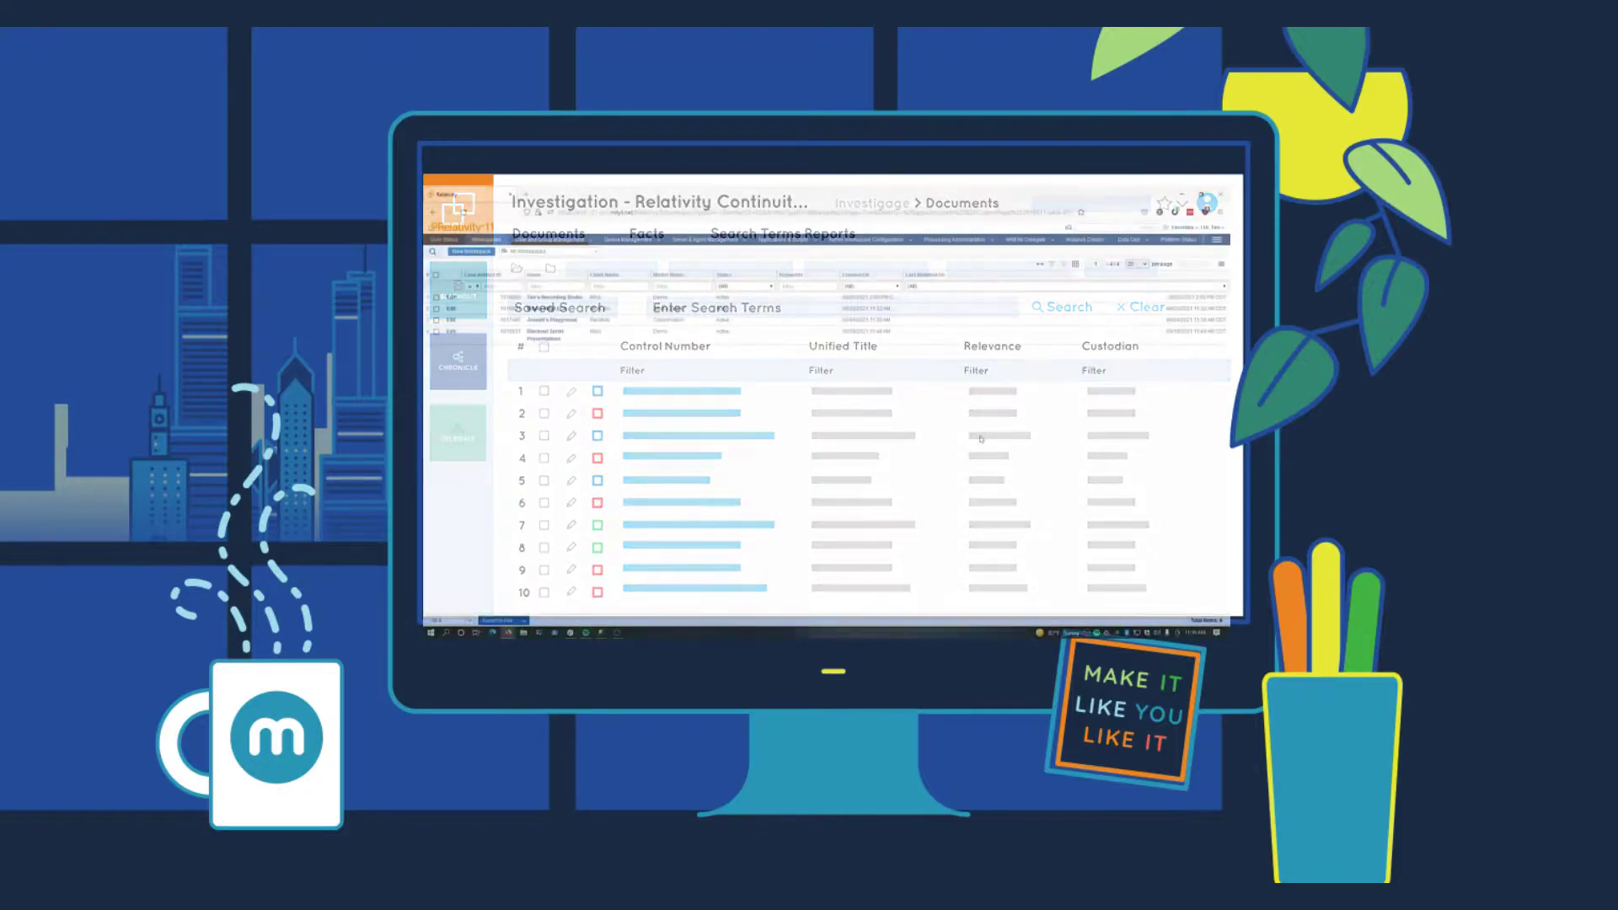
Navigate through the side menu's Delegate section to the Delegate Profiles page
left_click(1217, 240)
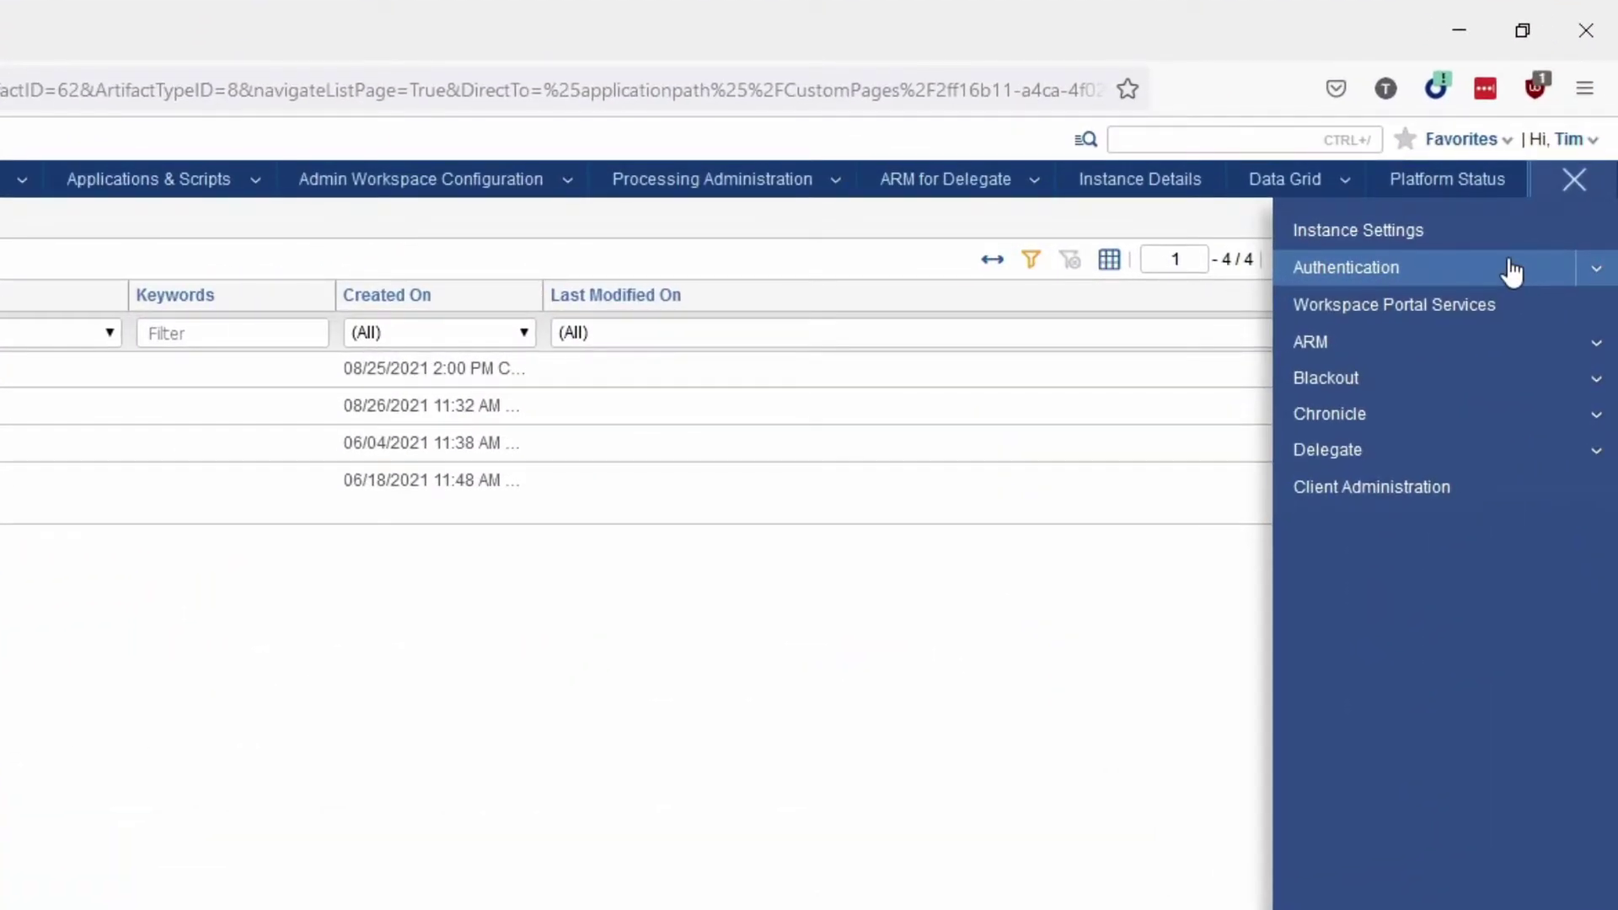
left_click(1596, 455)
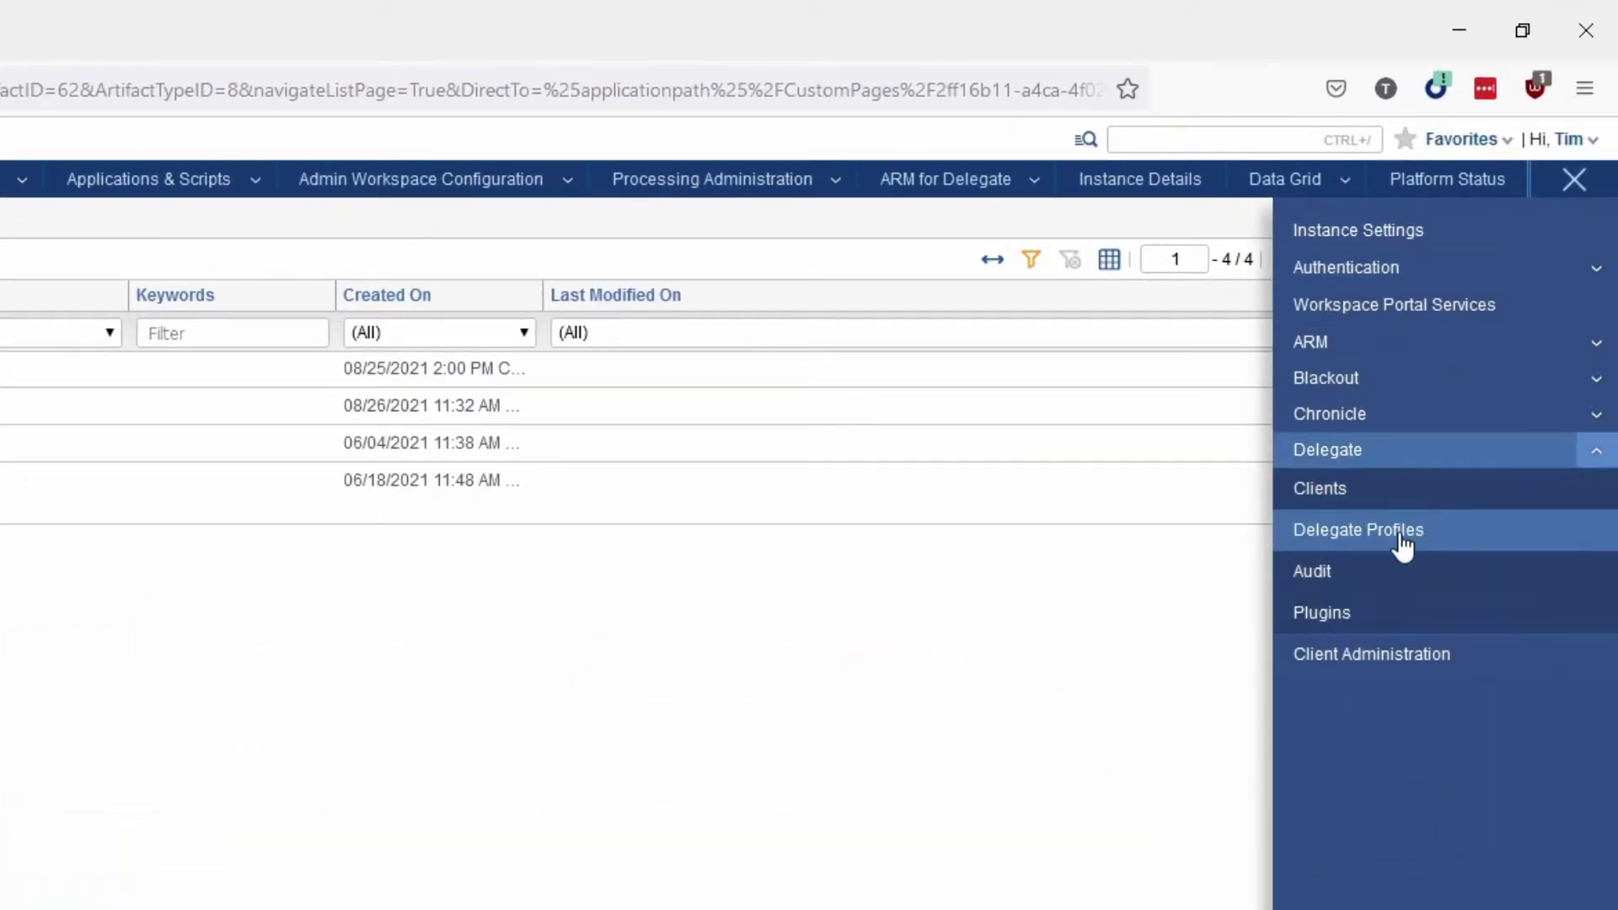
left_click(1402, 546)
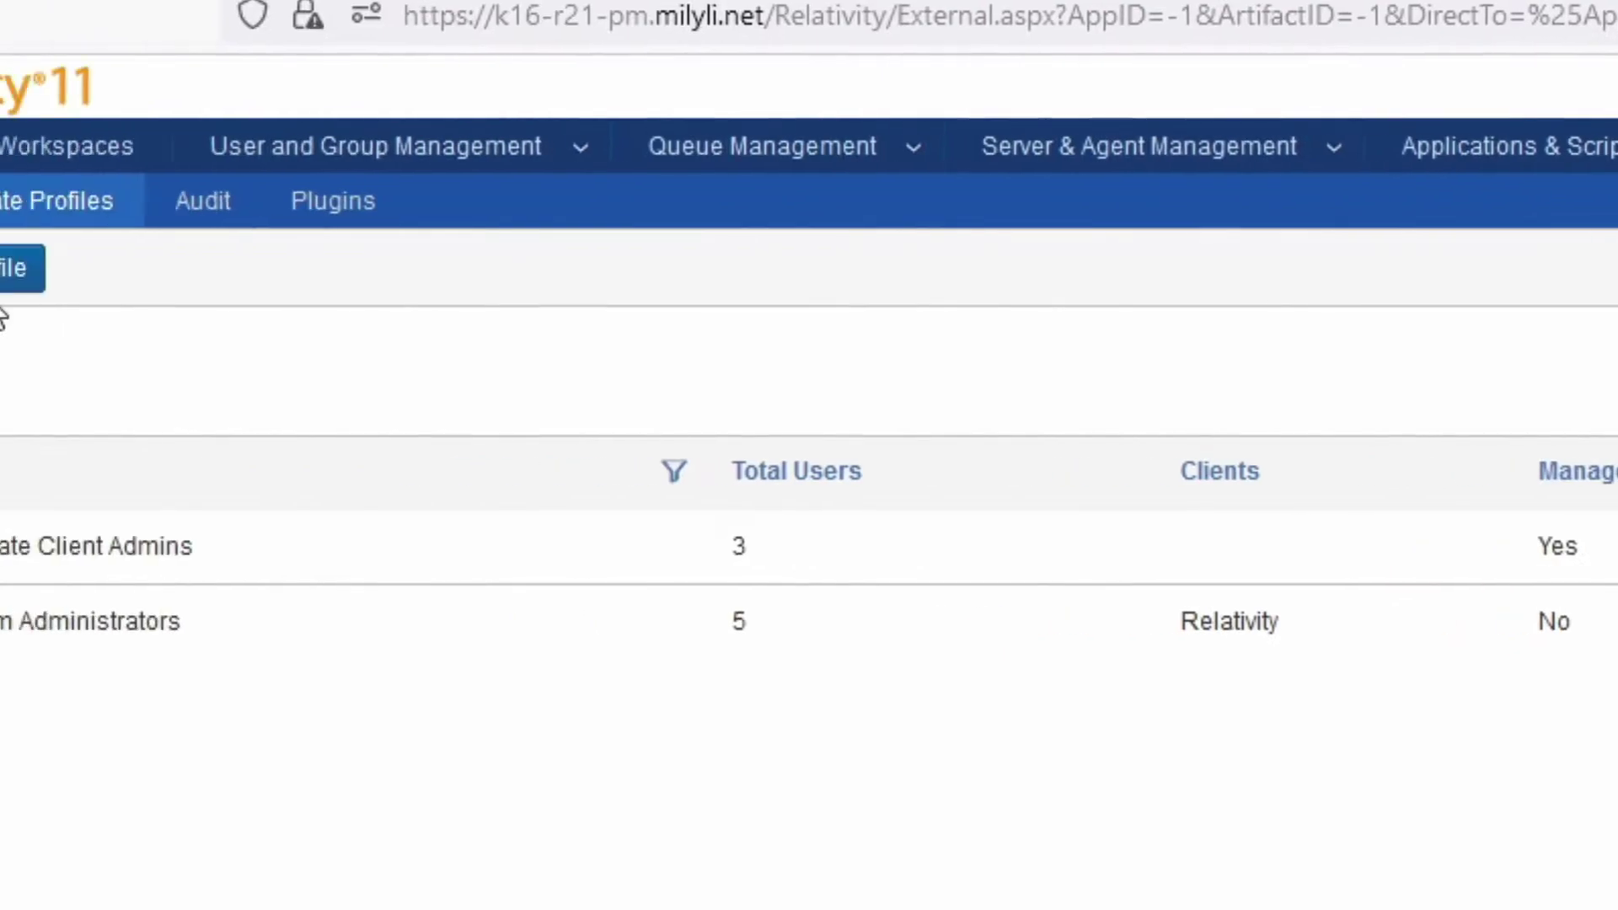
Start a new delegate profile and assign it the Milyli, Inc Client Administrators group
left_click(206, 268)
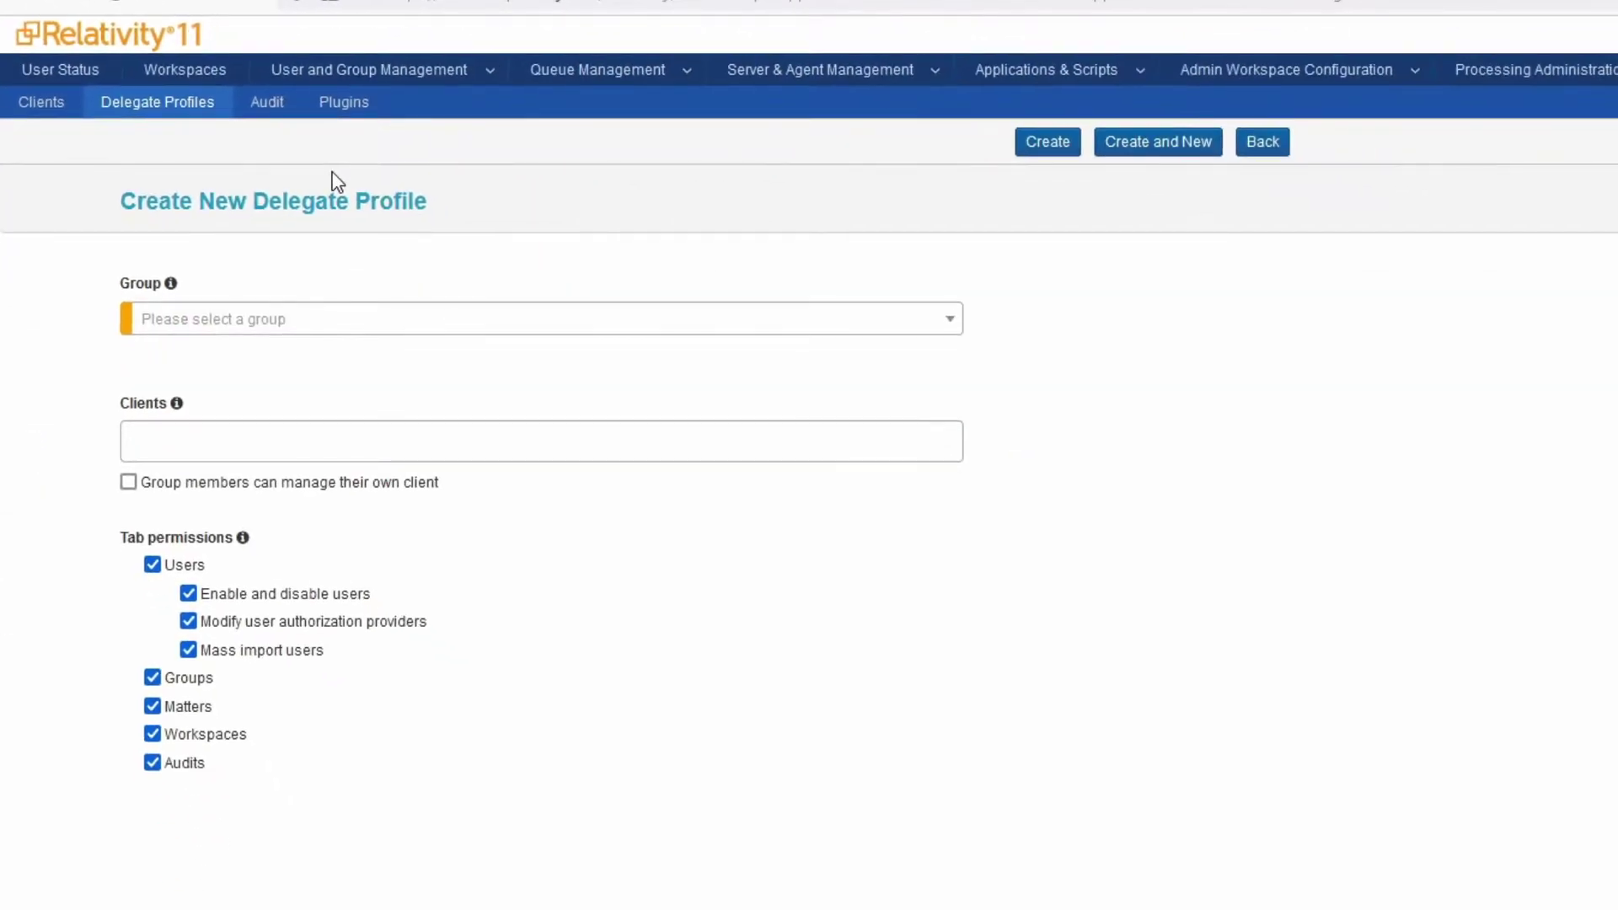
left_click(944, 332)
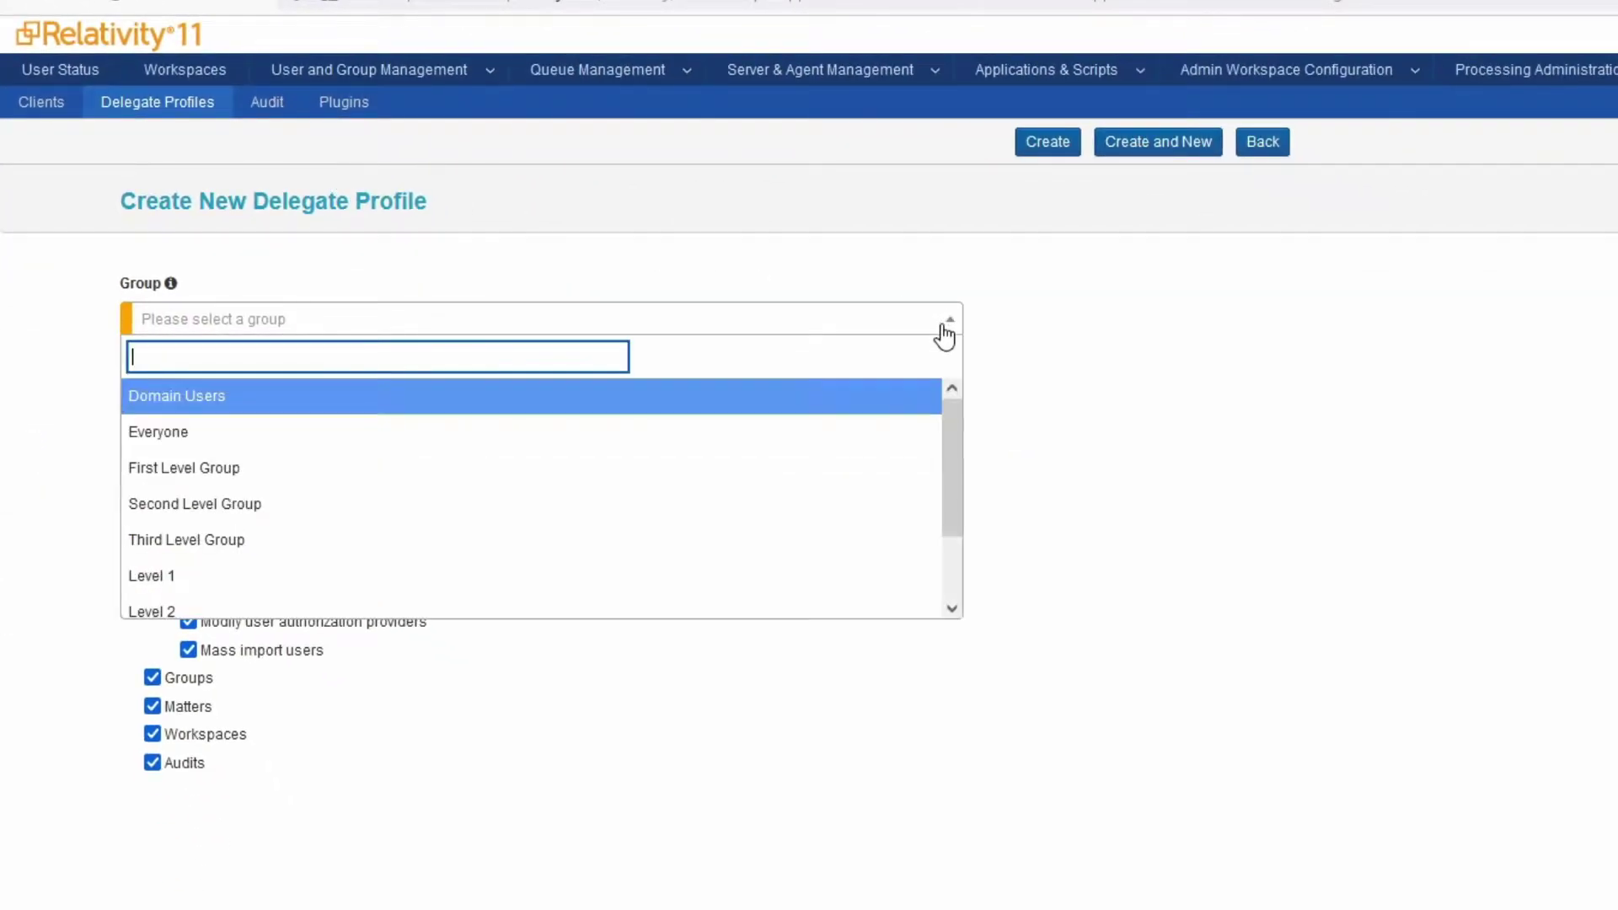
scroll(838, 408, "down", 2)
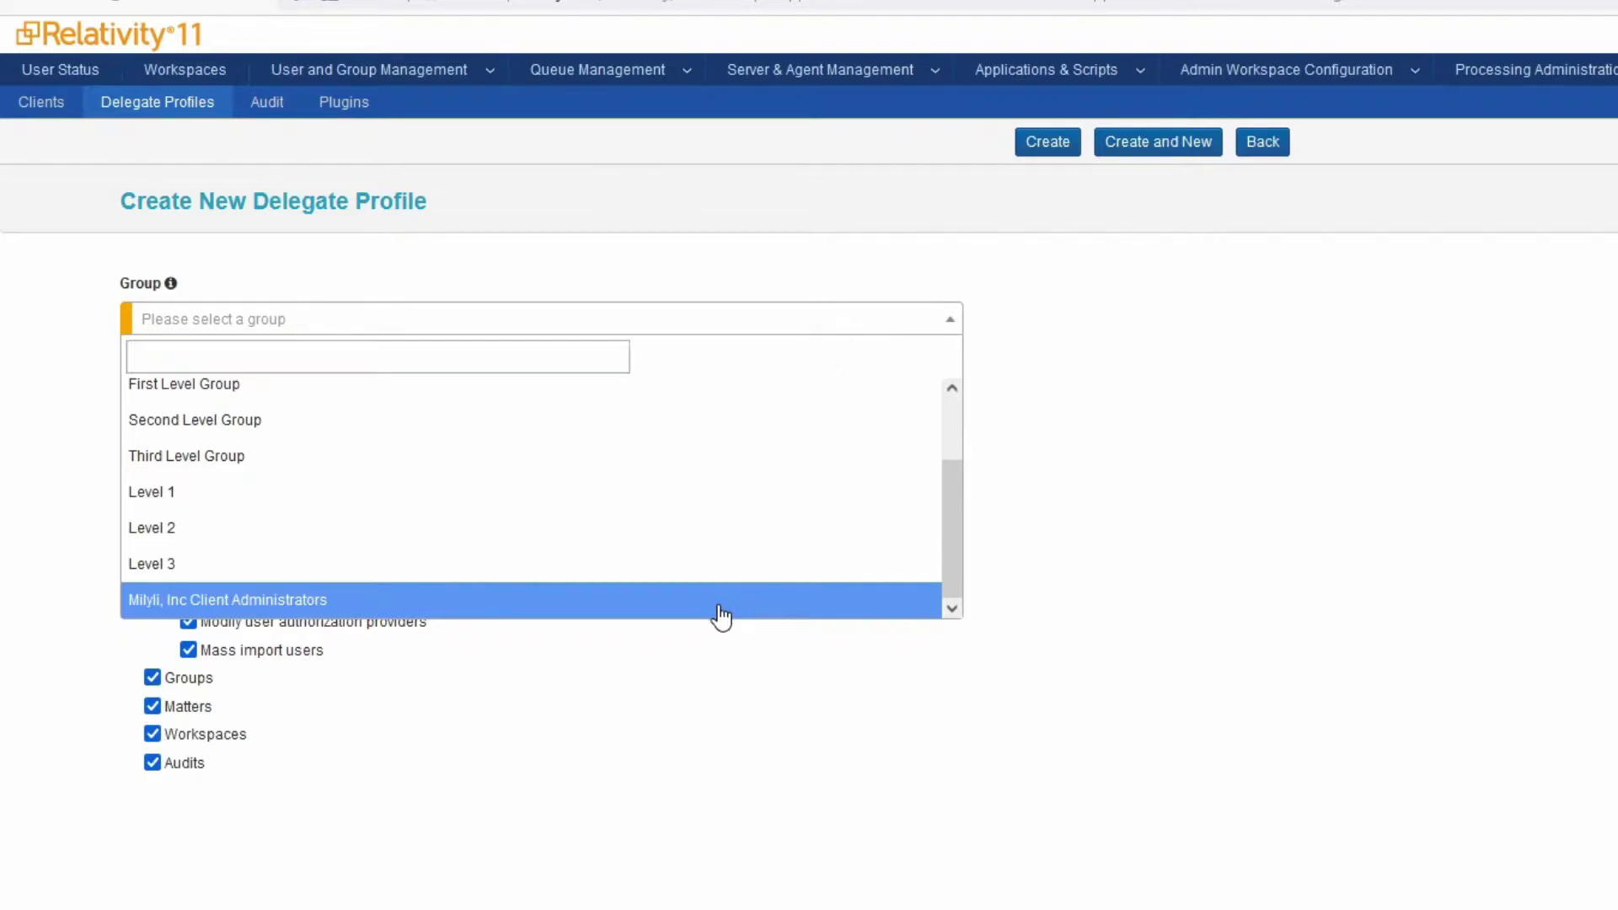
left_click(722, 603)
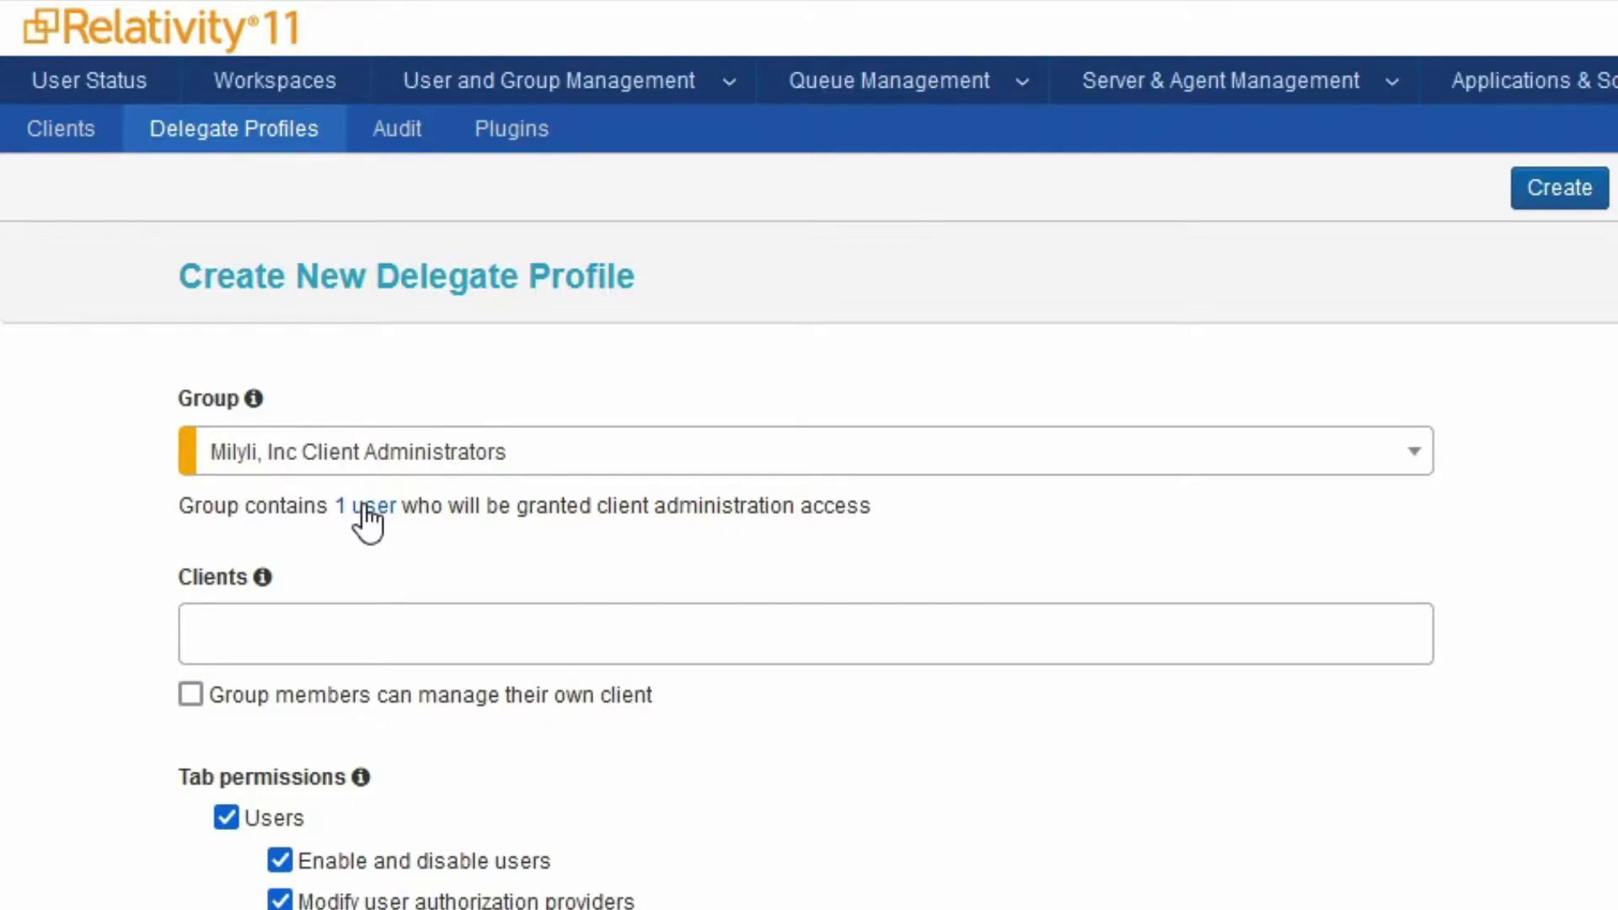
Add Milyli, Inc as the profile's only client, leaving the other clients unselected
left_click(419, 654)
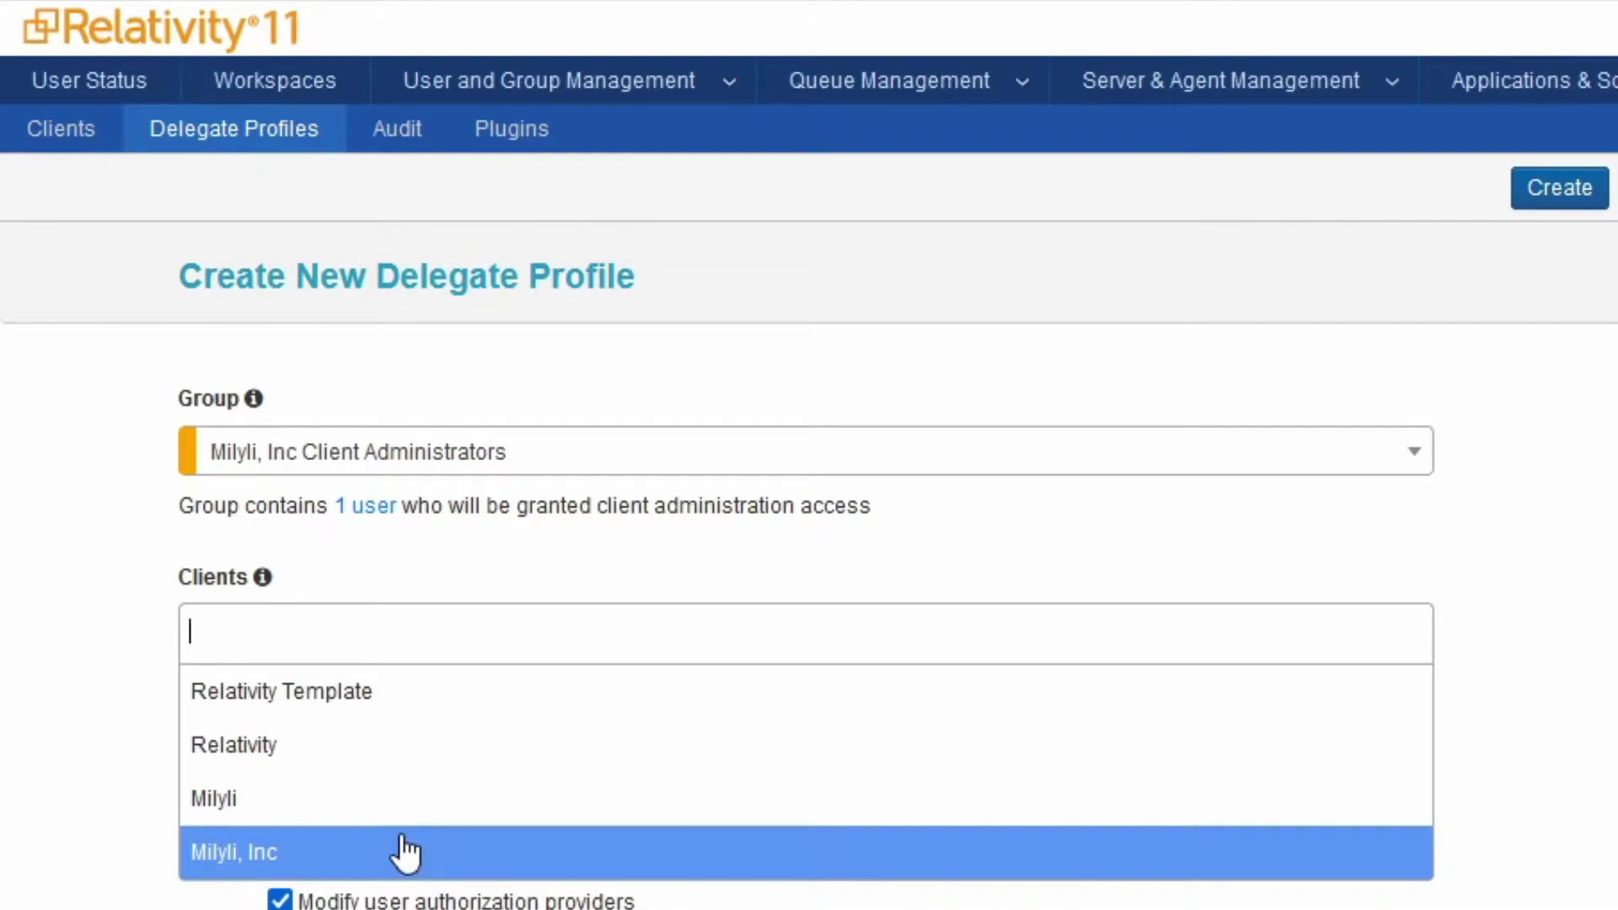
left_click(408, 852)
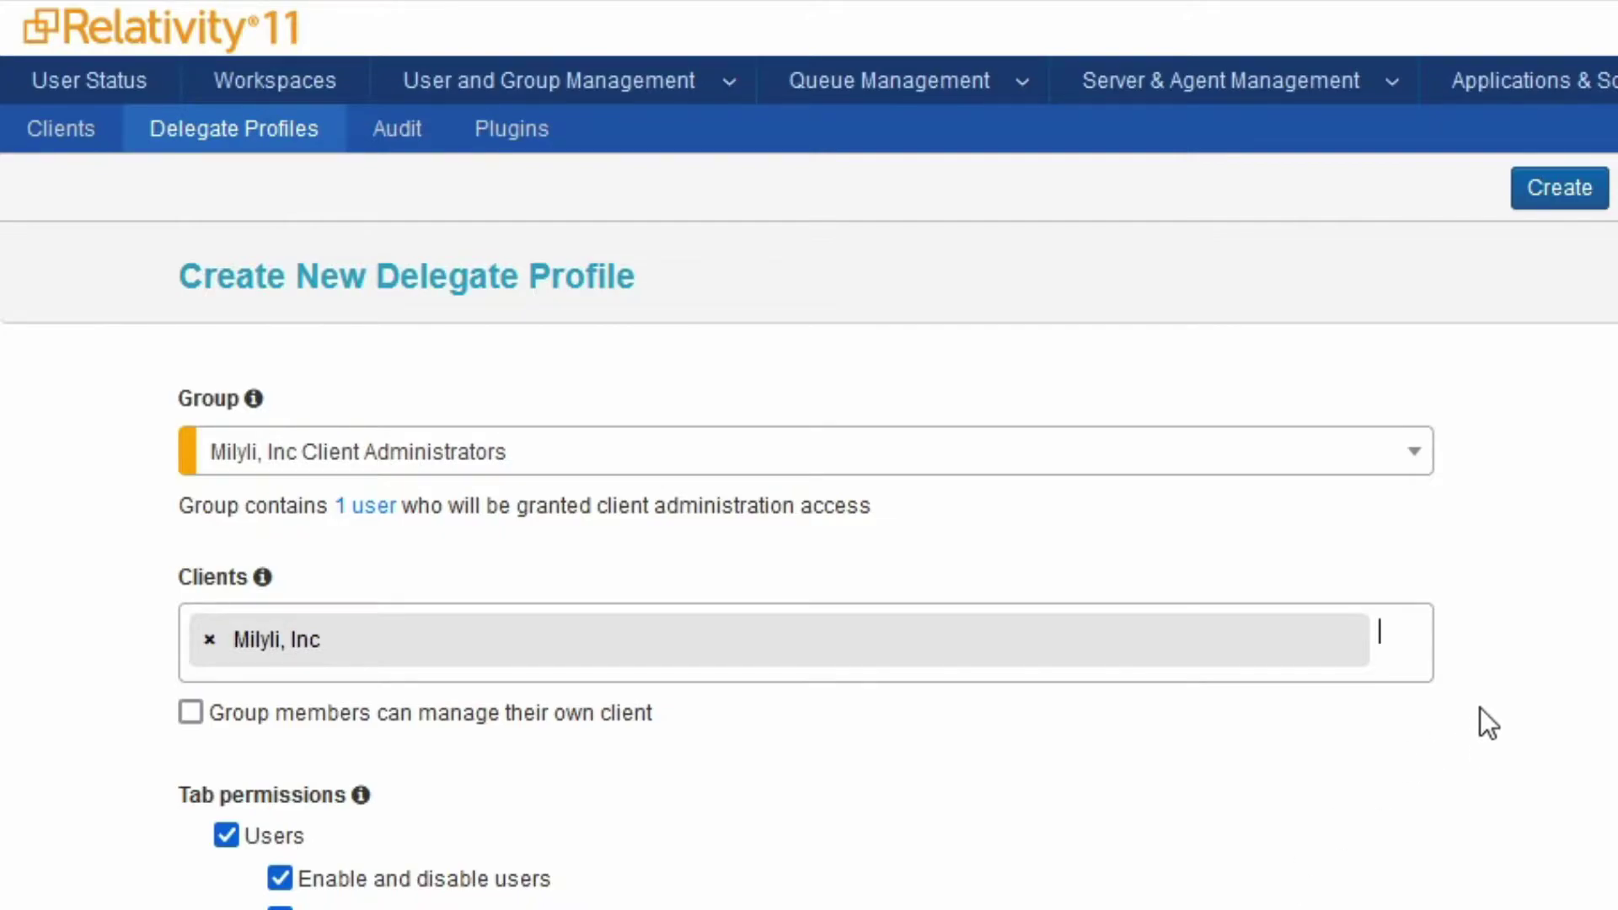
left_click(1406, 651)
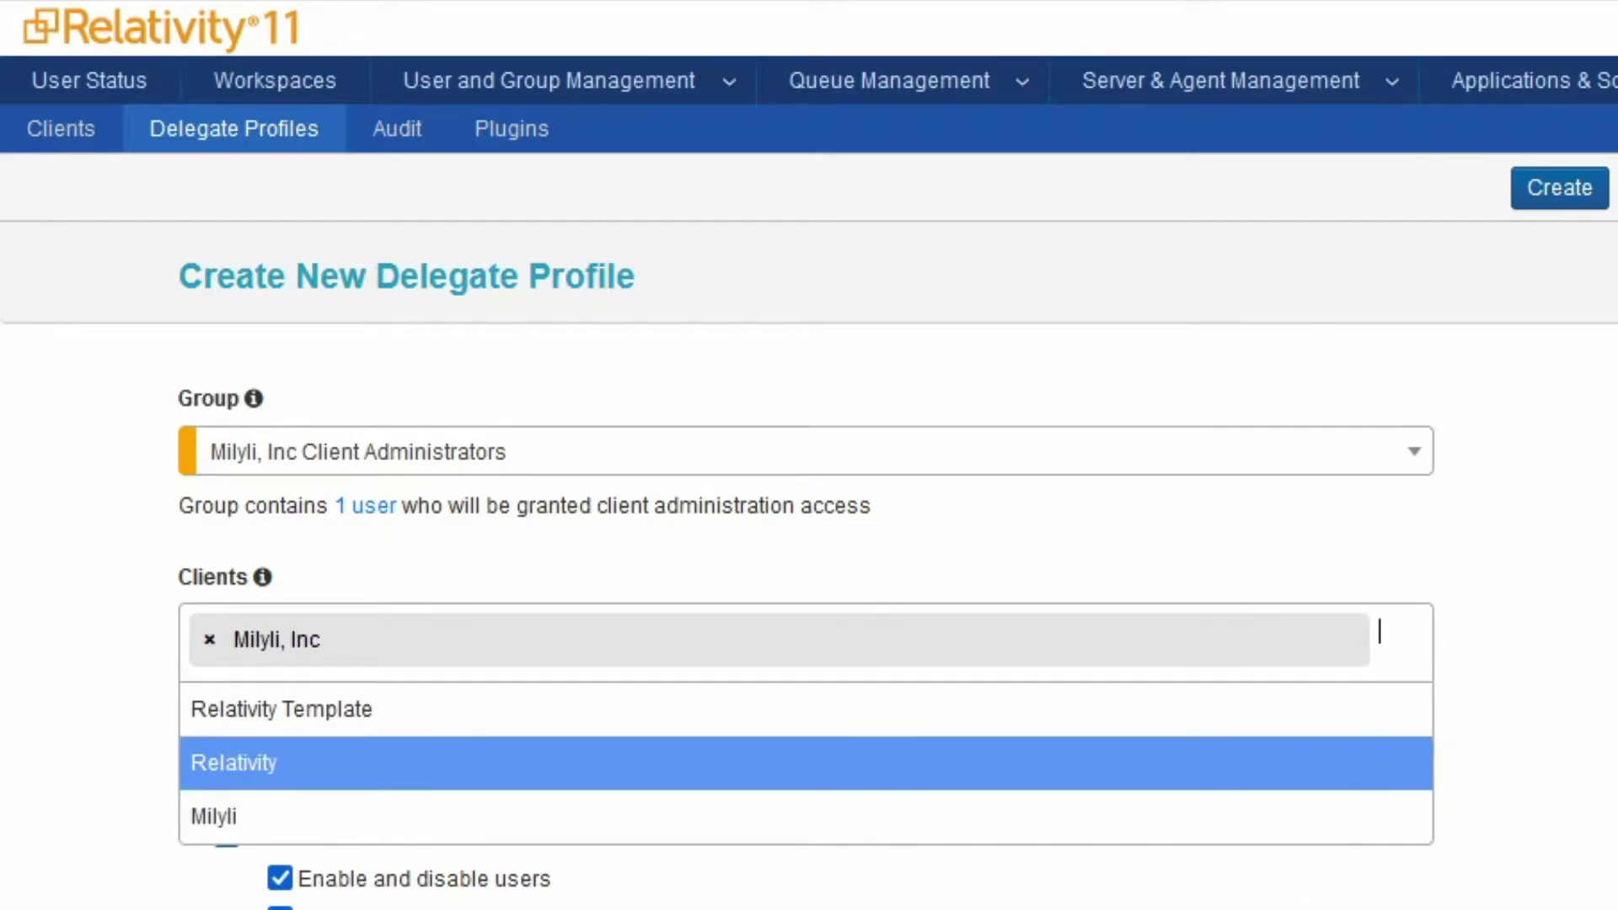
key("Escape")
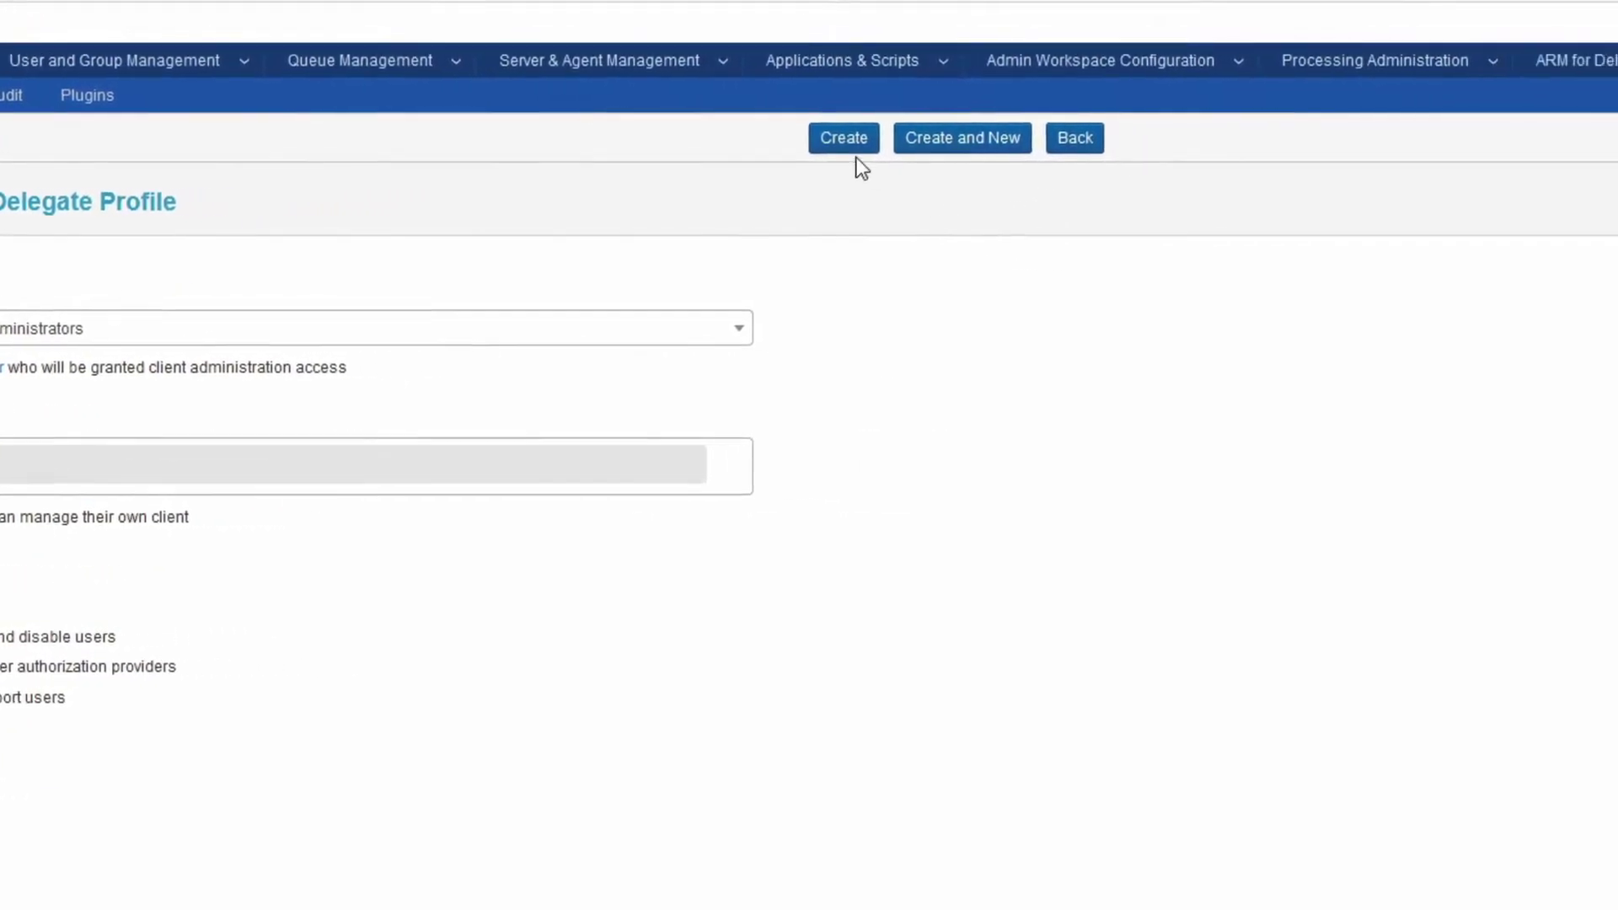
Create the delegate profile and switch to the Clients list showing Milyli, Inc
left_click(591, 150)
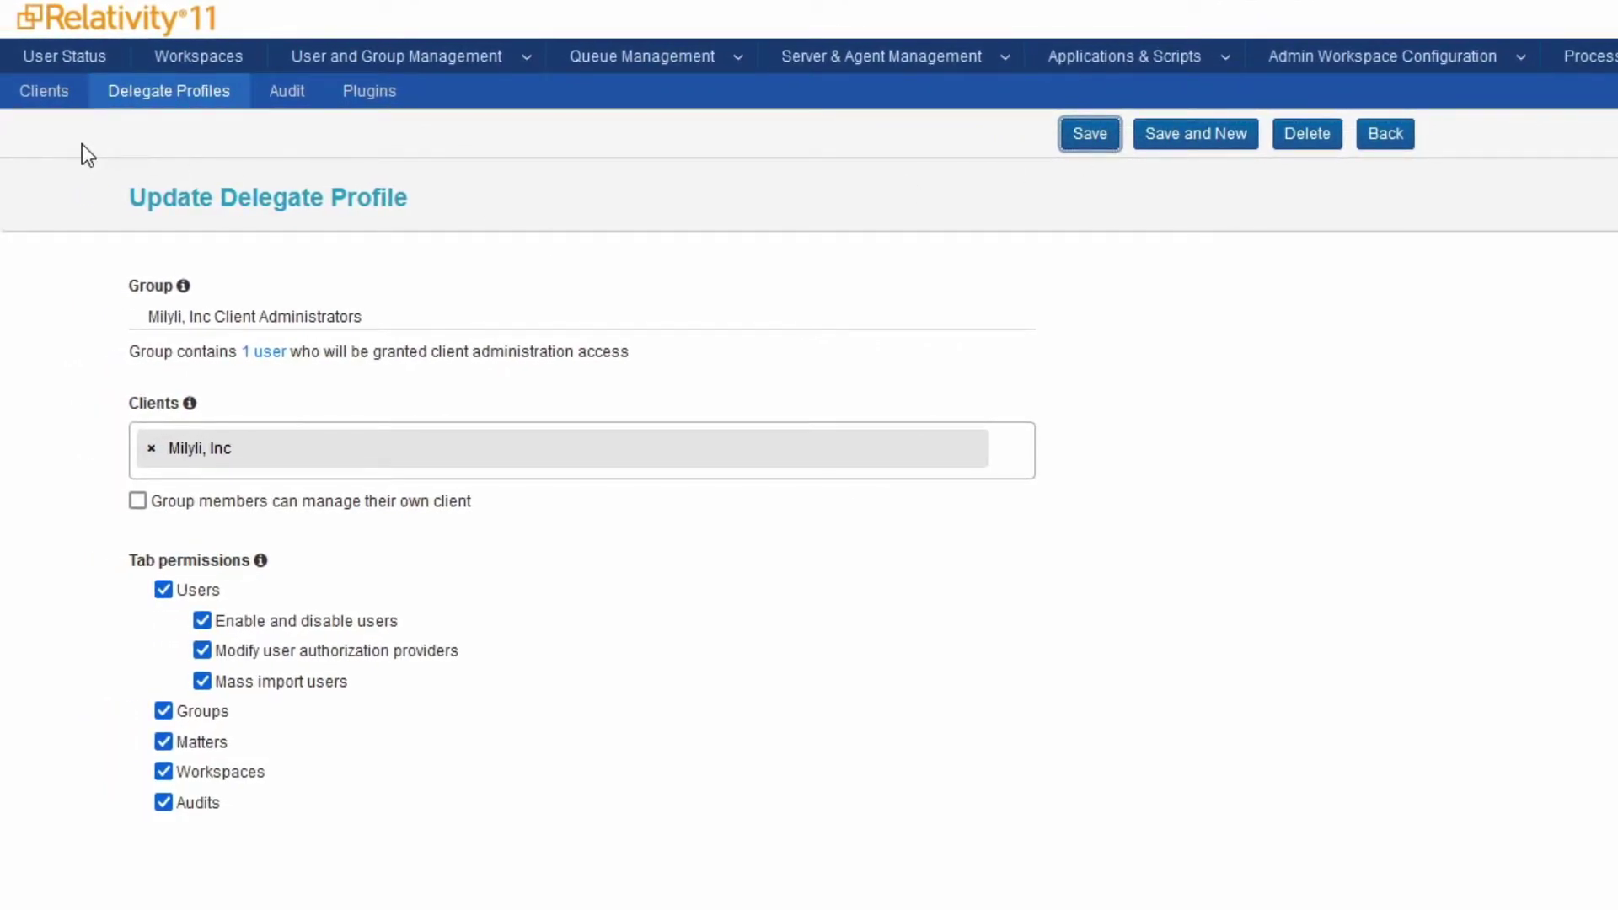
left_click(40, 94)
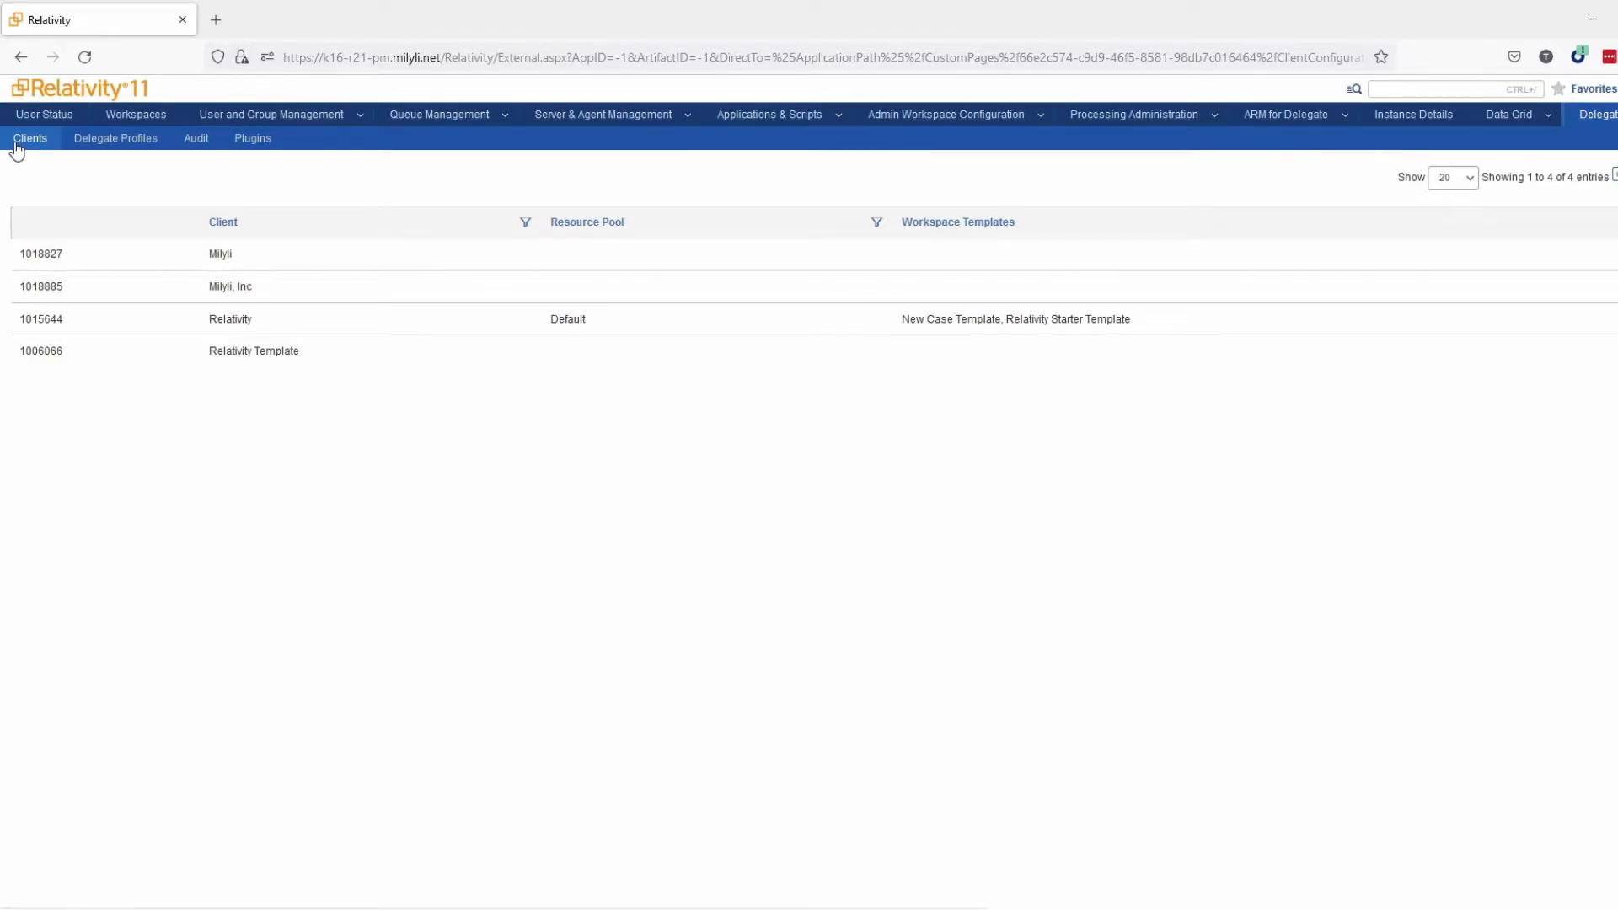
Open the Milyli, Inc row to edit its client configuration
left_click(363, 291)
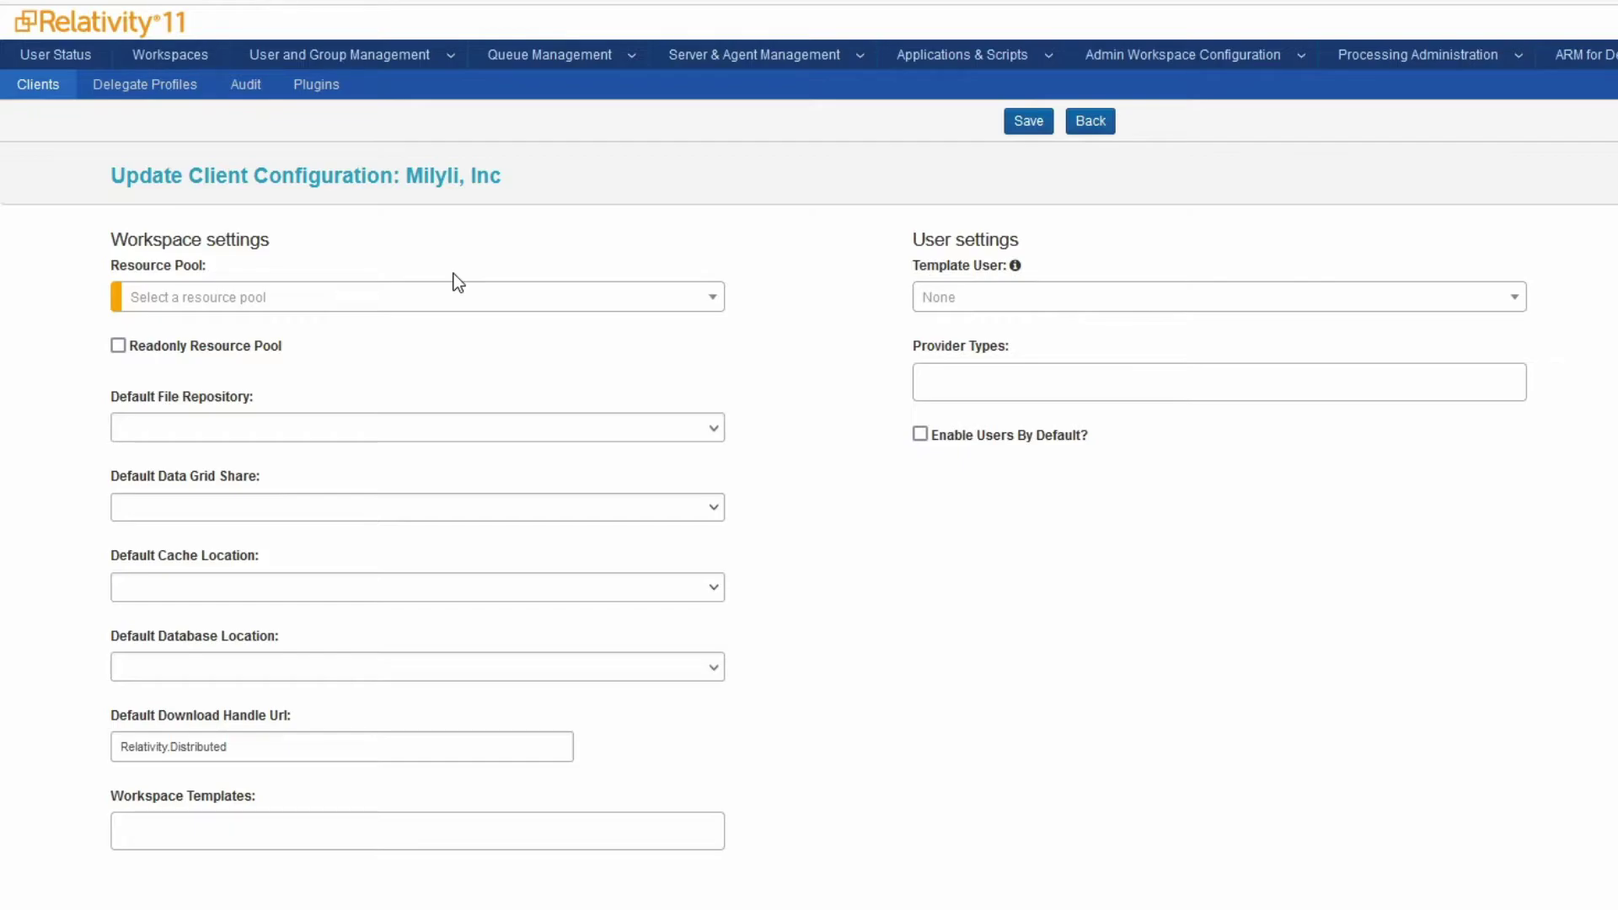
Choose the Default resource pool for Milyli, Inc and leave Readonly Resource Pool unchecked
left_click(422, 302)
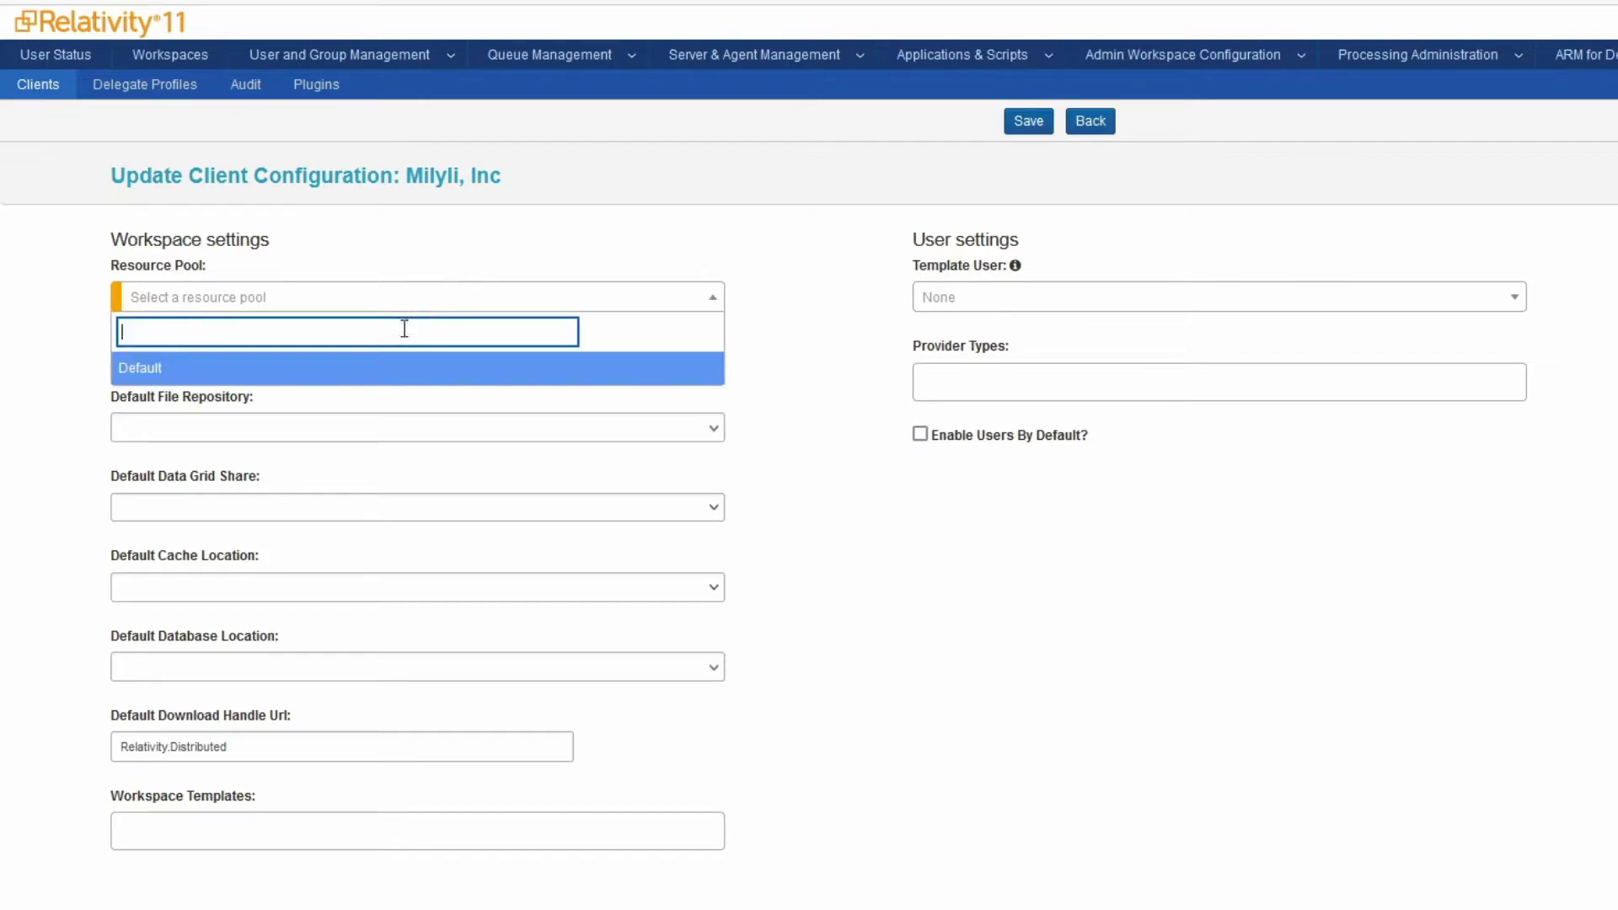
left_click(360, 367)
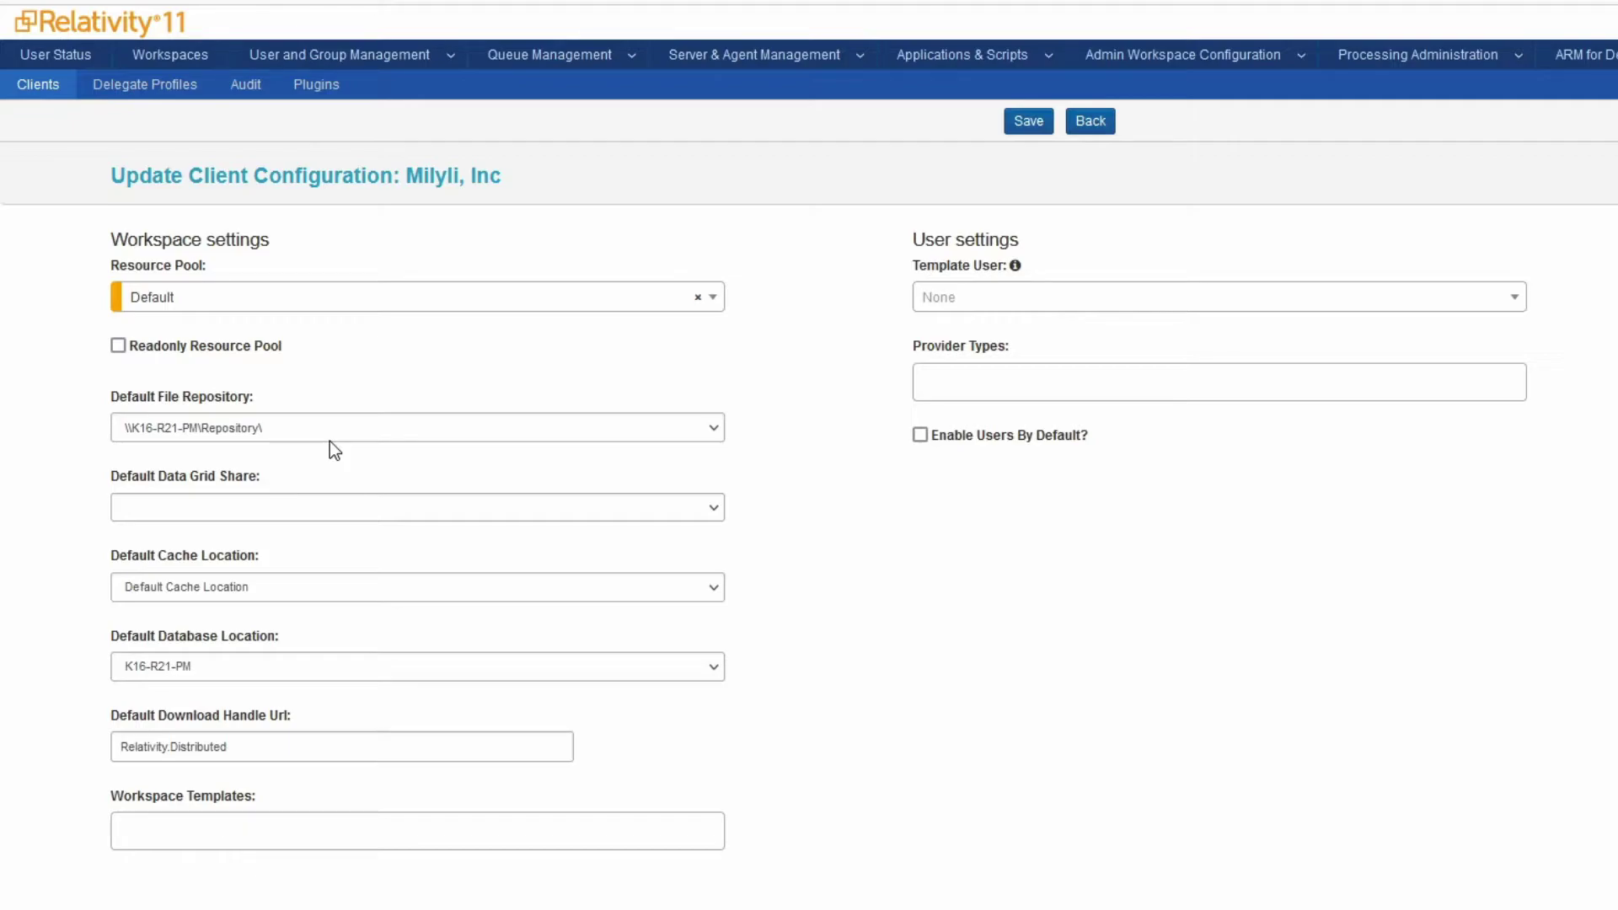
left_click(330, 439)
left_click(380, 438)
left_click(118, 345)
left_click(118, 347)
Add New Case Template and Relativity Starter Template to Milyli, Inc's allowed workspace templates
left_click(268, 833)
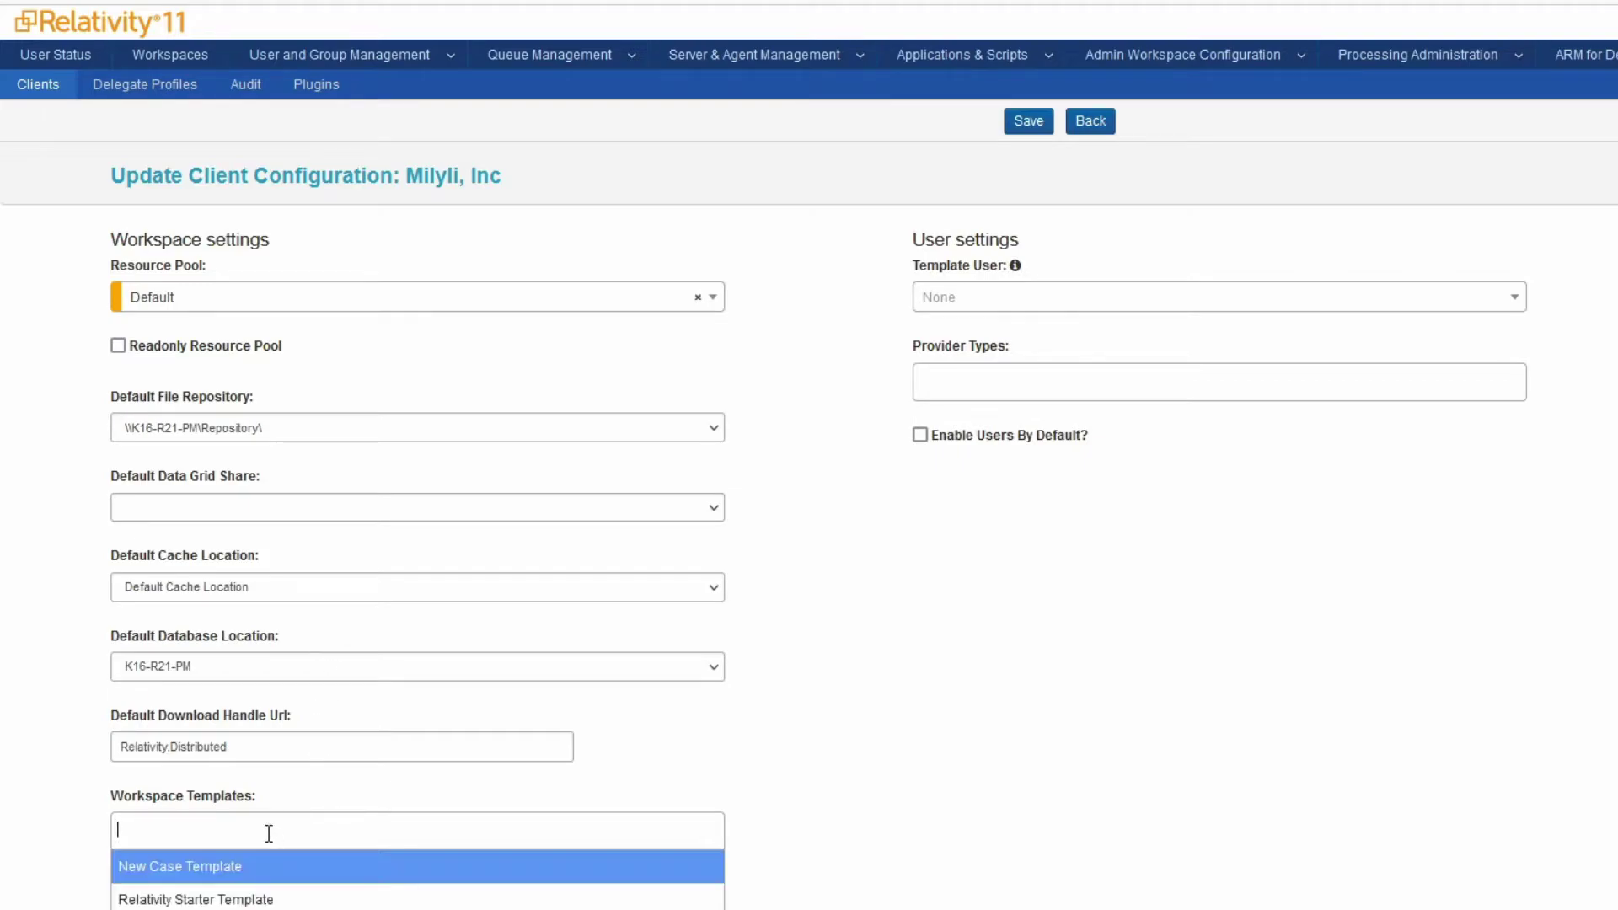
left_click(258, 871)
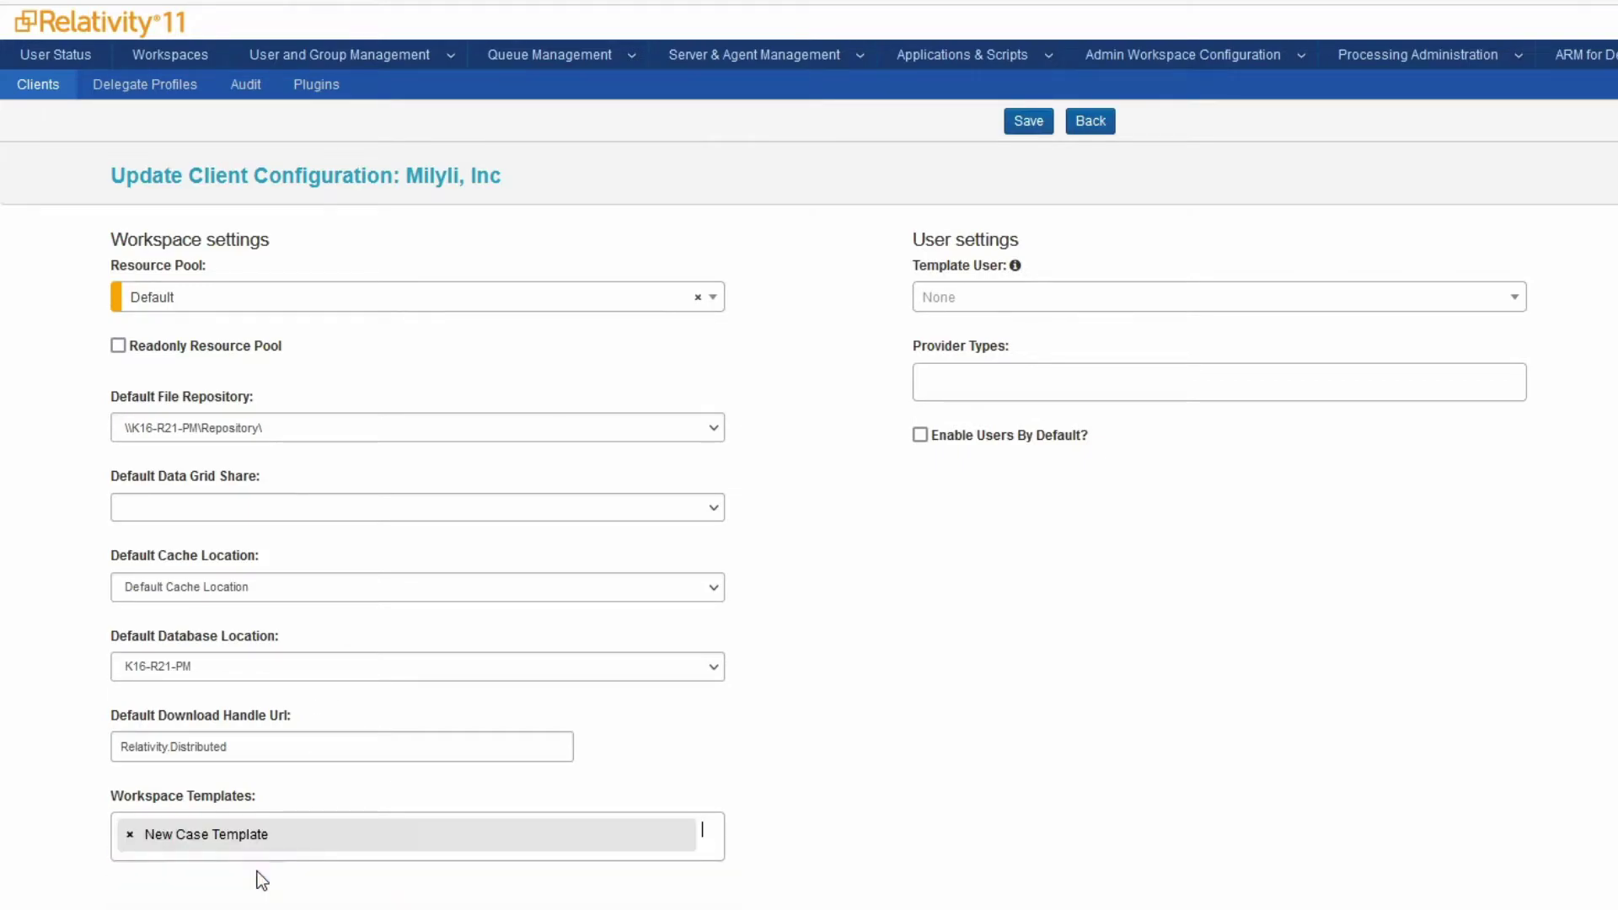
left_click(715, 842)
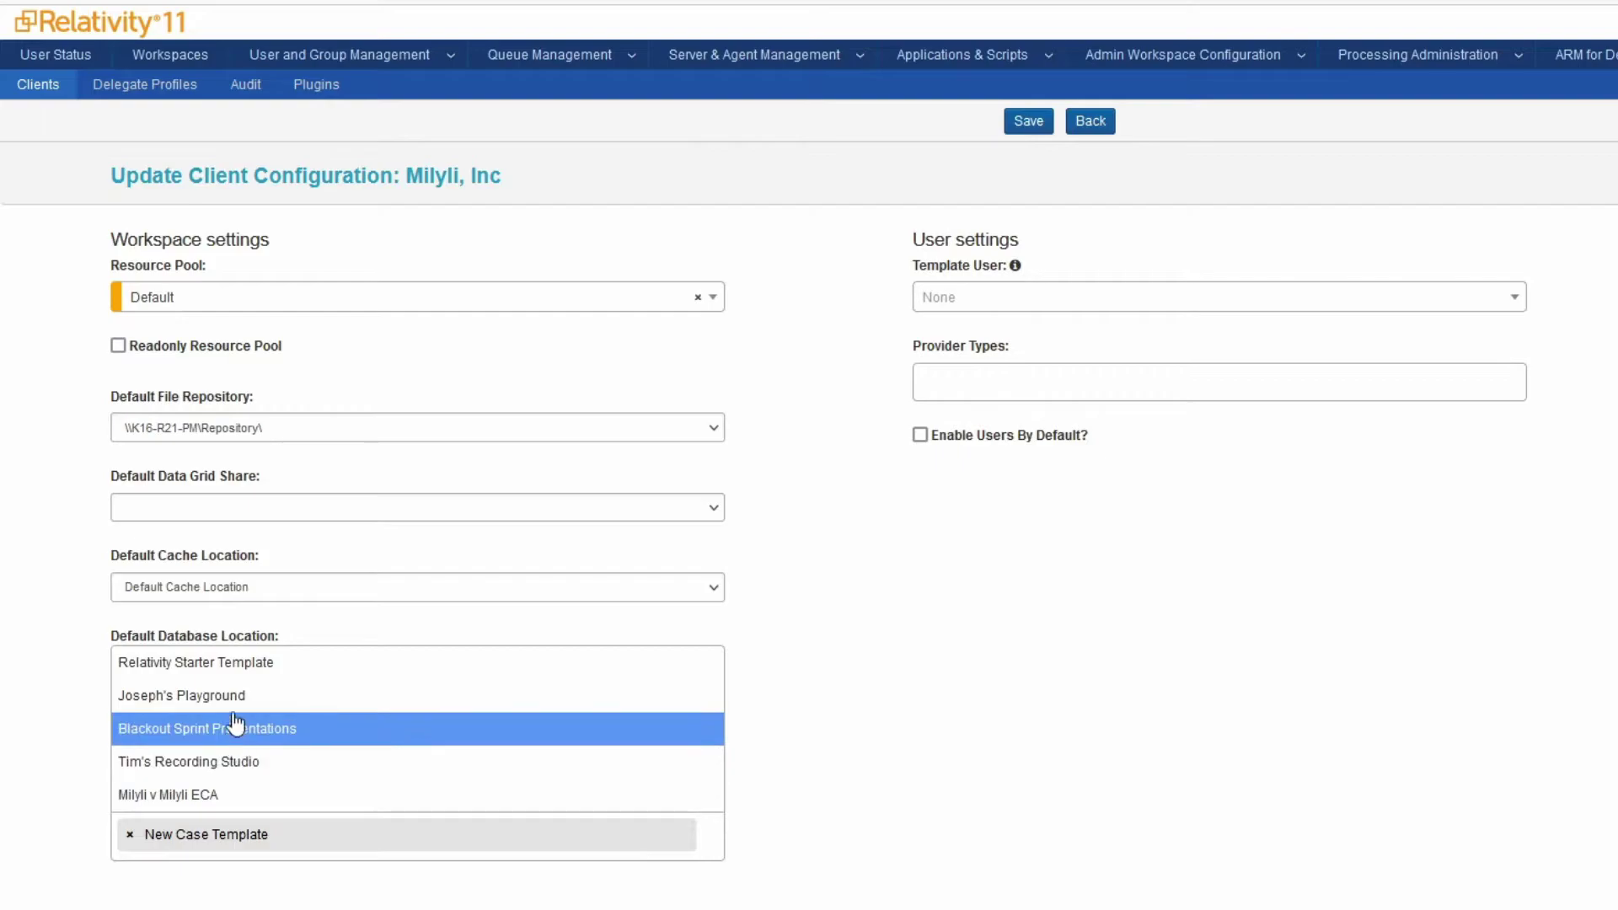
left_click(235, 670)
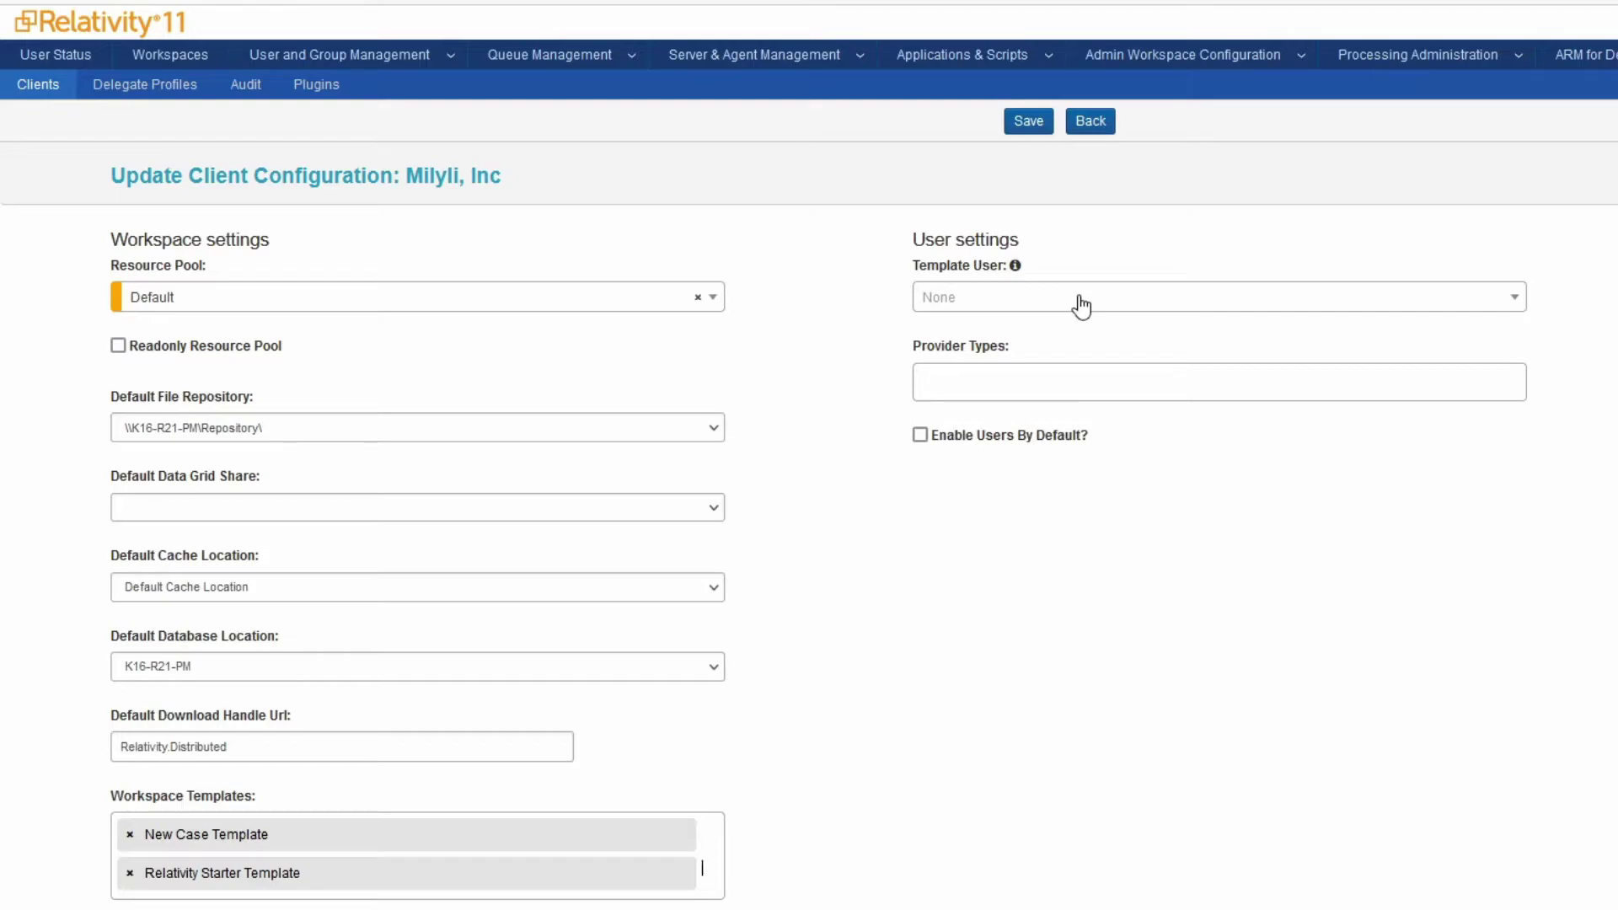
Allow the Default Password Provider, save the Milyli, Inc configuration, and open the account menu
left_click(1031, 299)
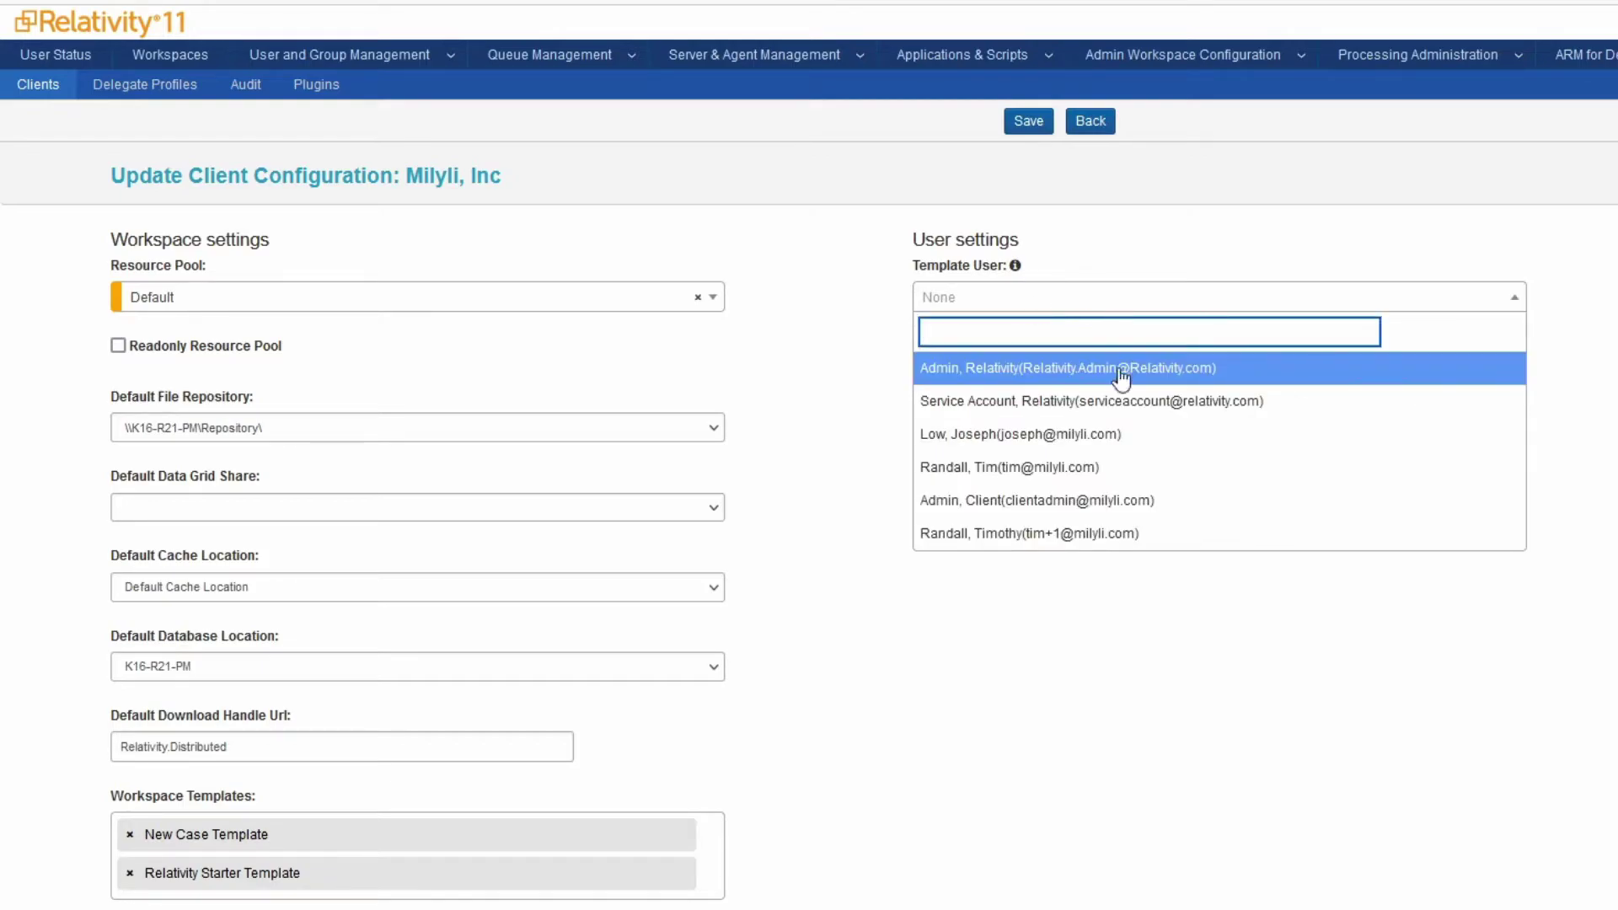
left_click(1055, 304)
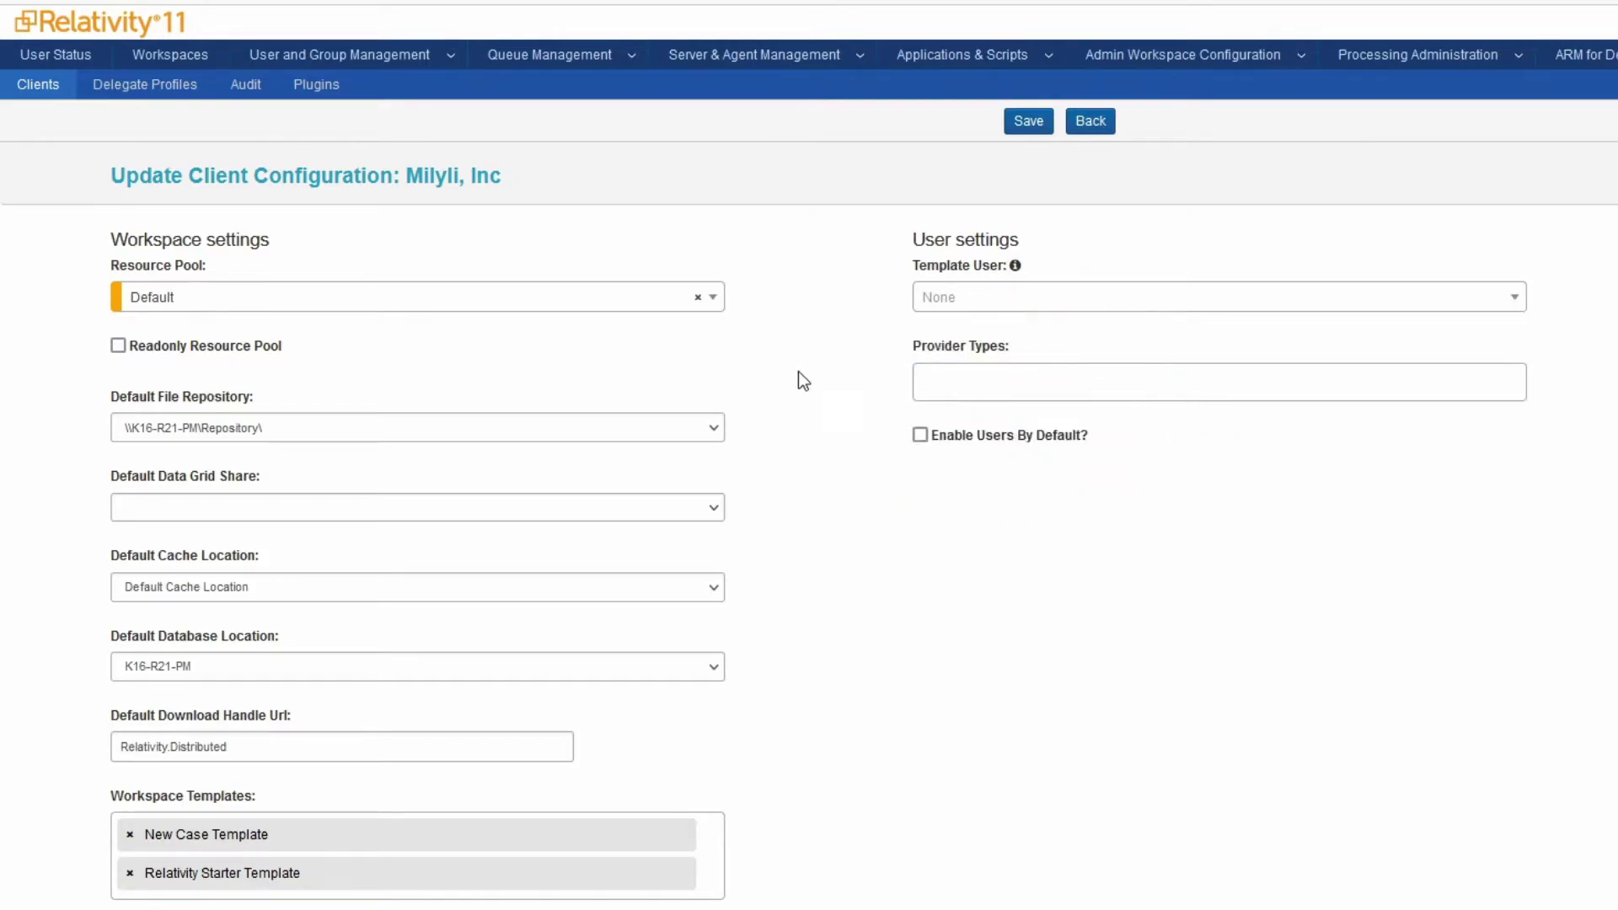
left_click(1009, 382)
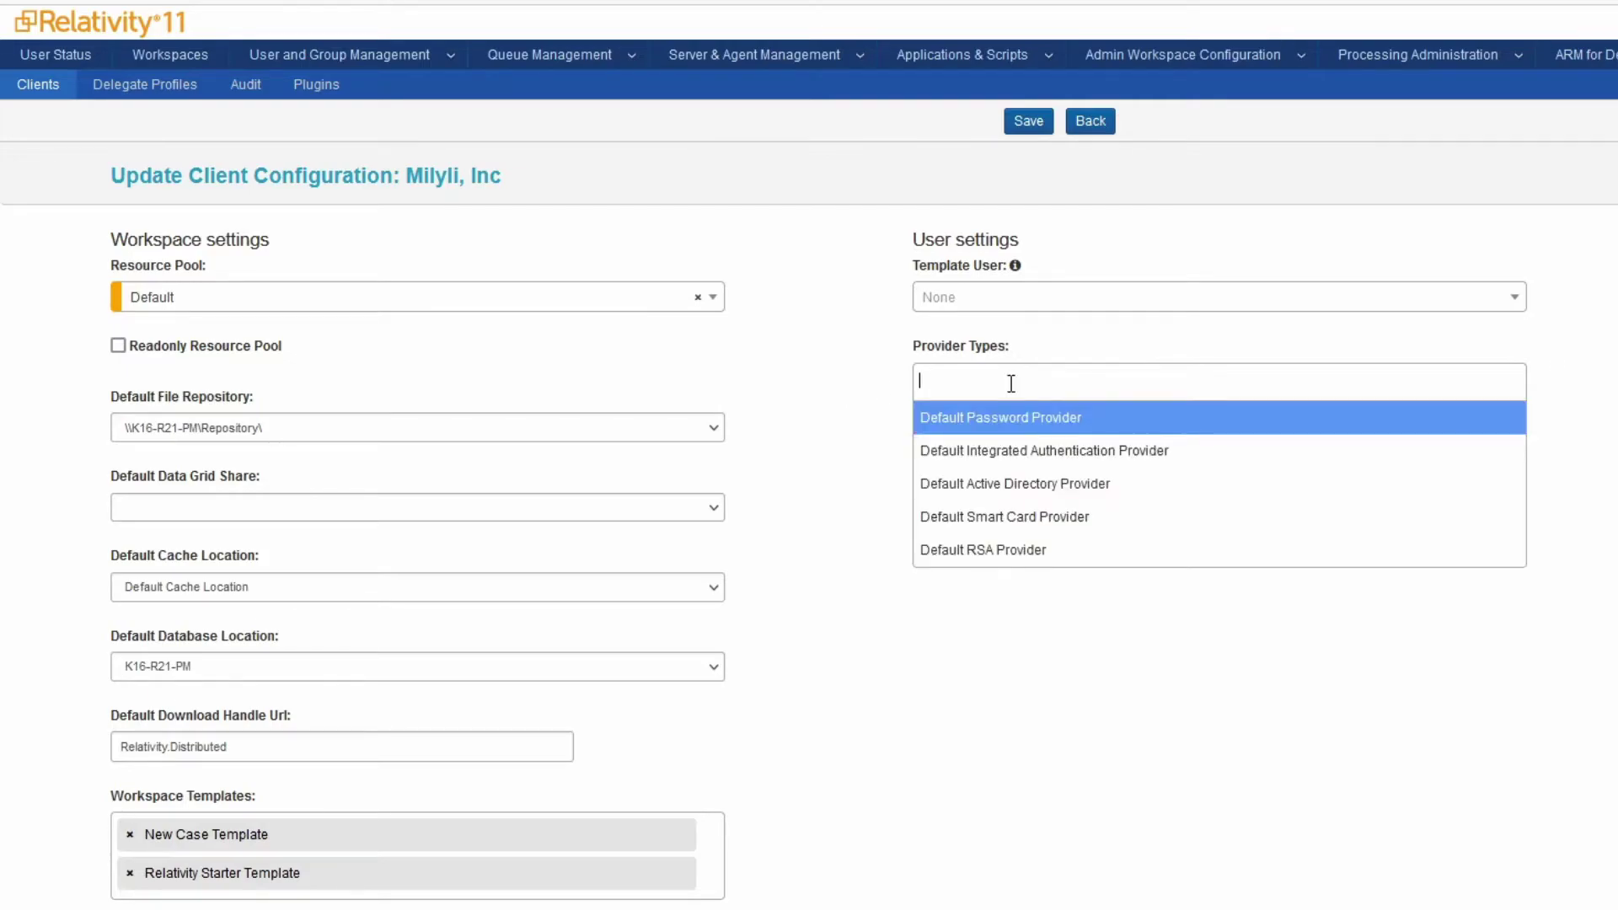
left_click(1009, 426)
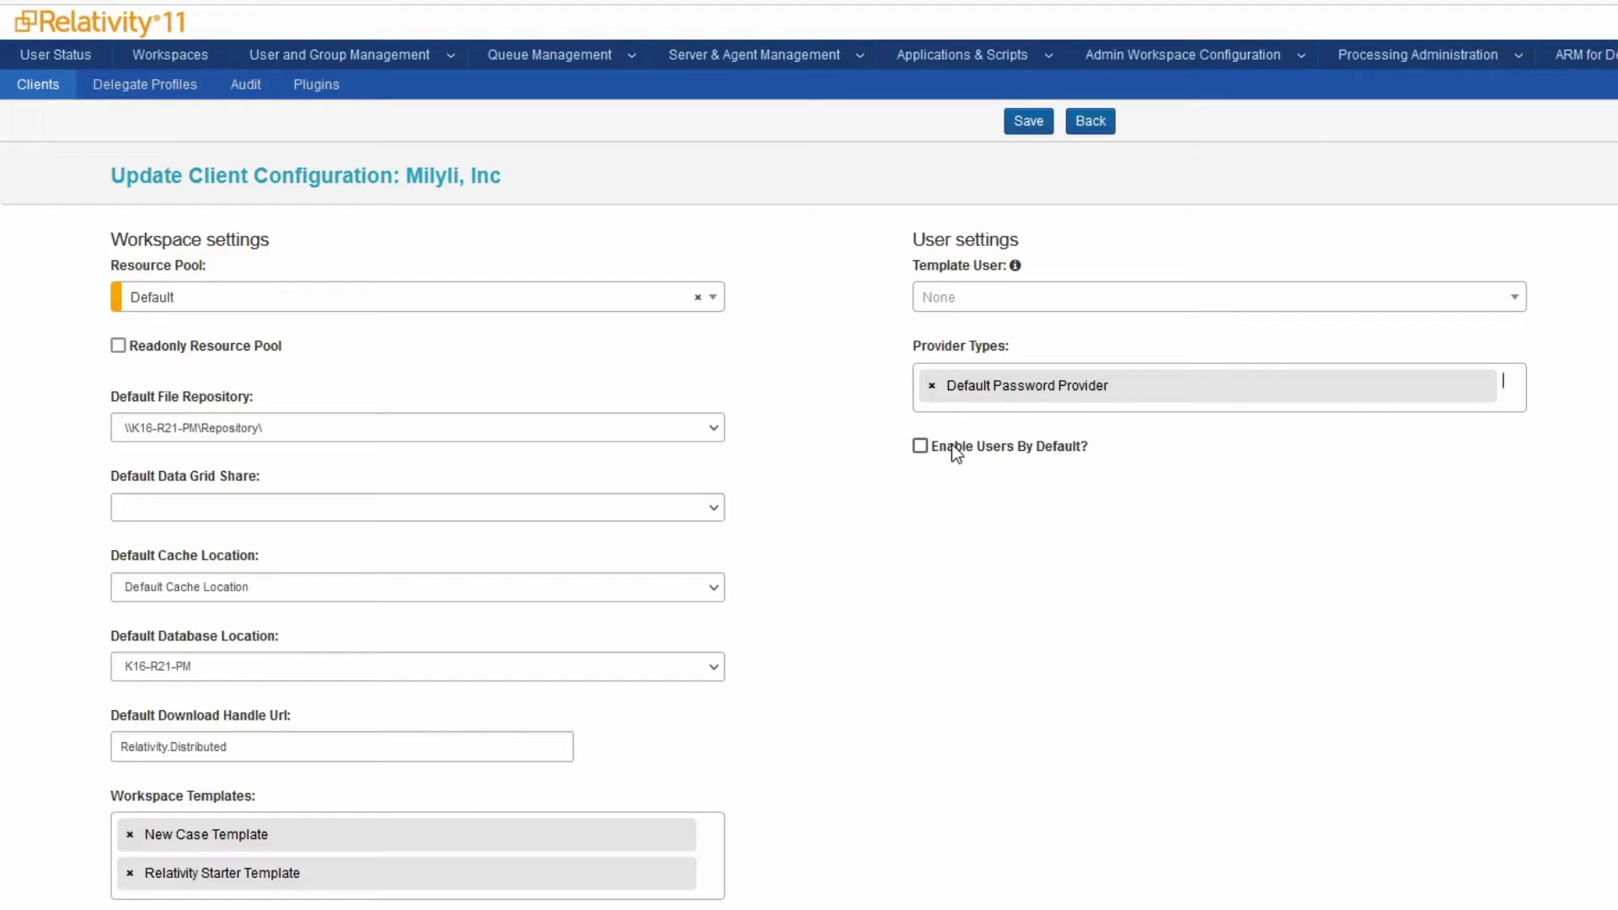
left_click(1025, 125)
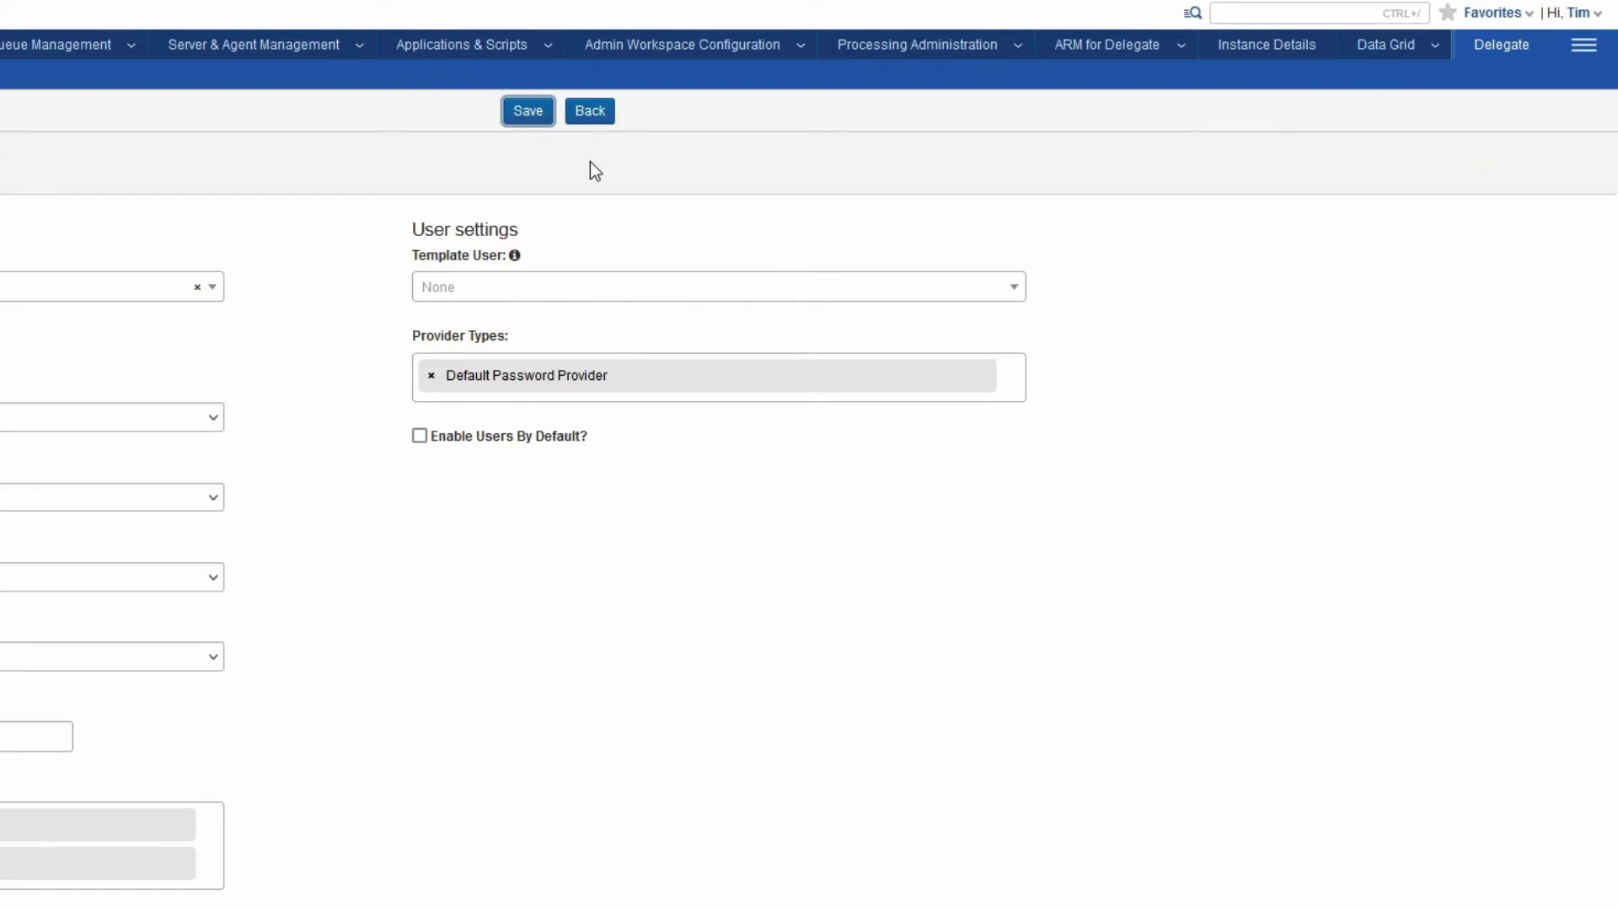
left_click(1578, 13)
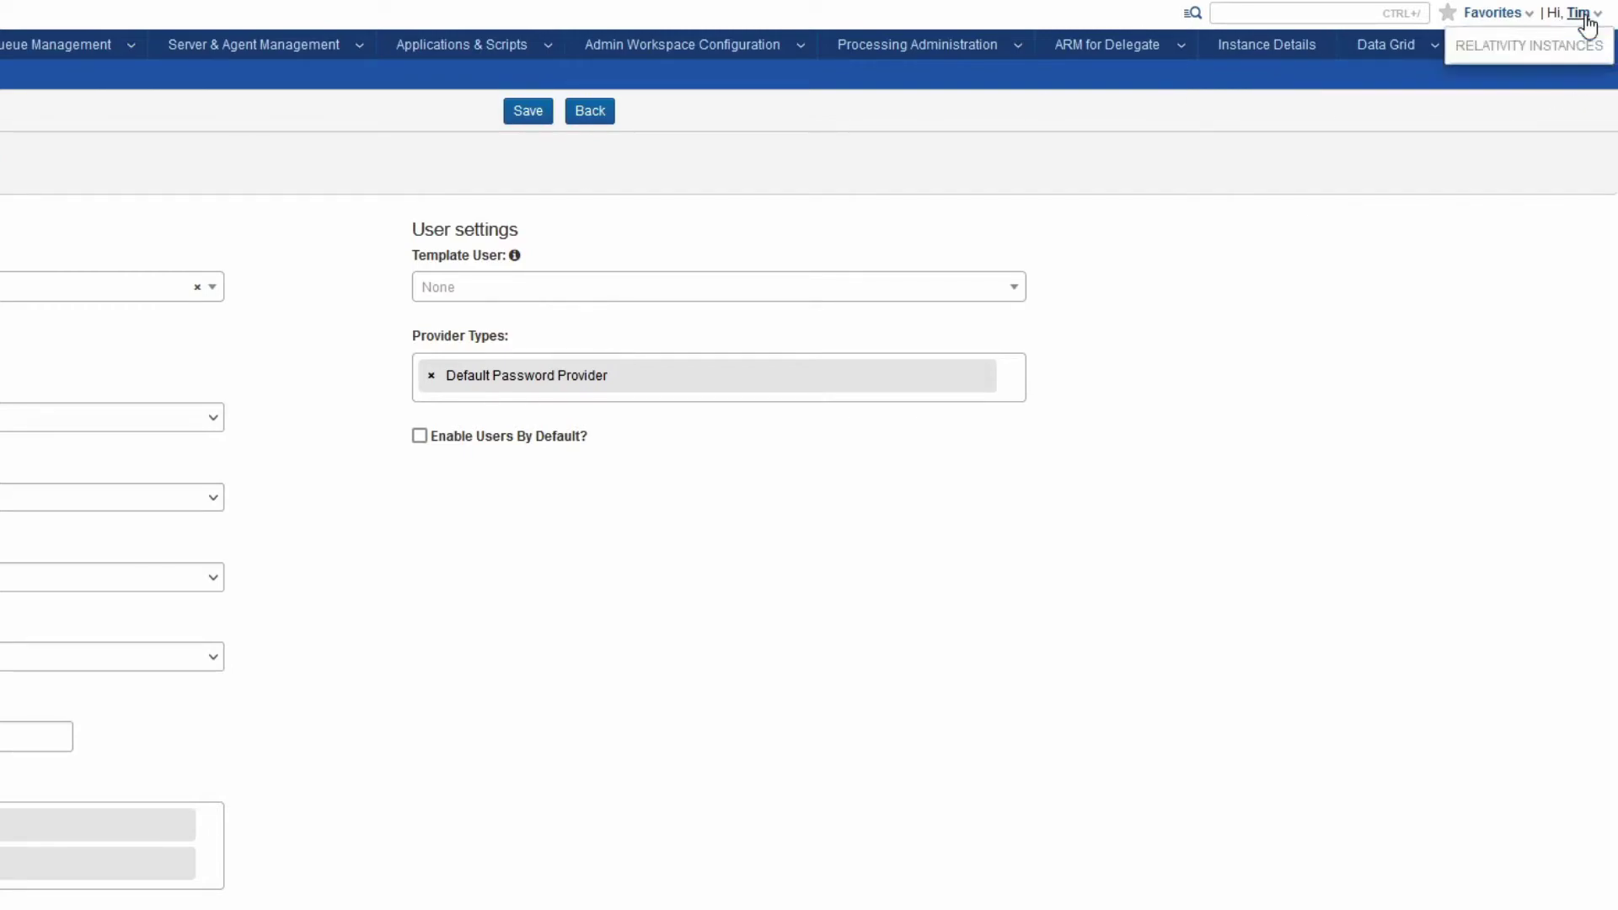
Log out and sign back in with the client administrator's e-mail and password
left_click(1487, 389)
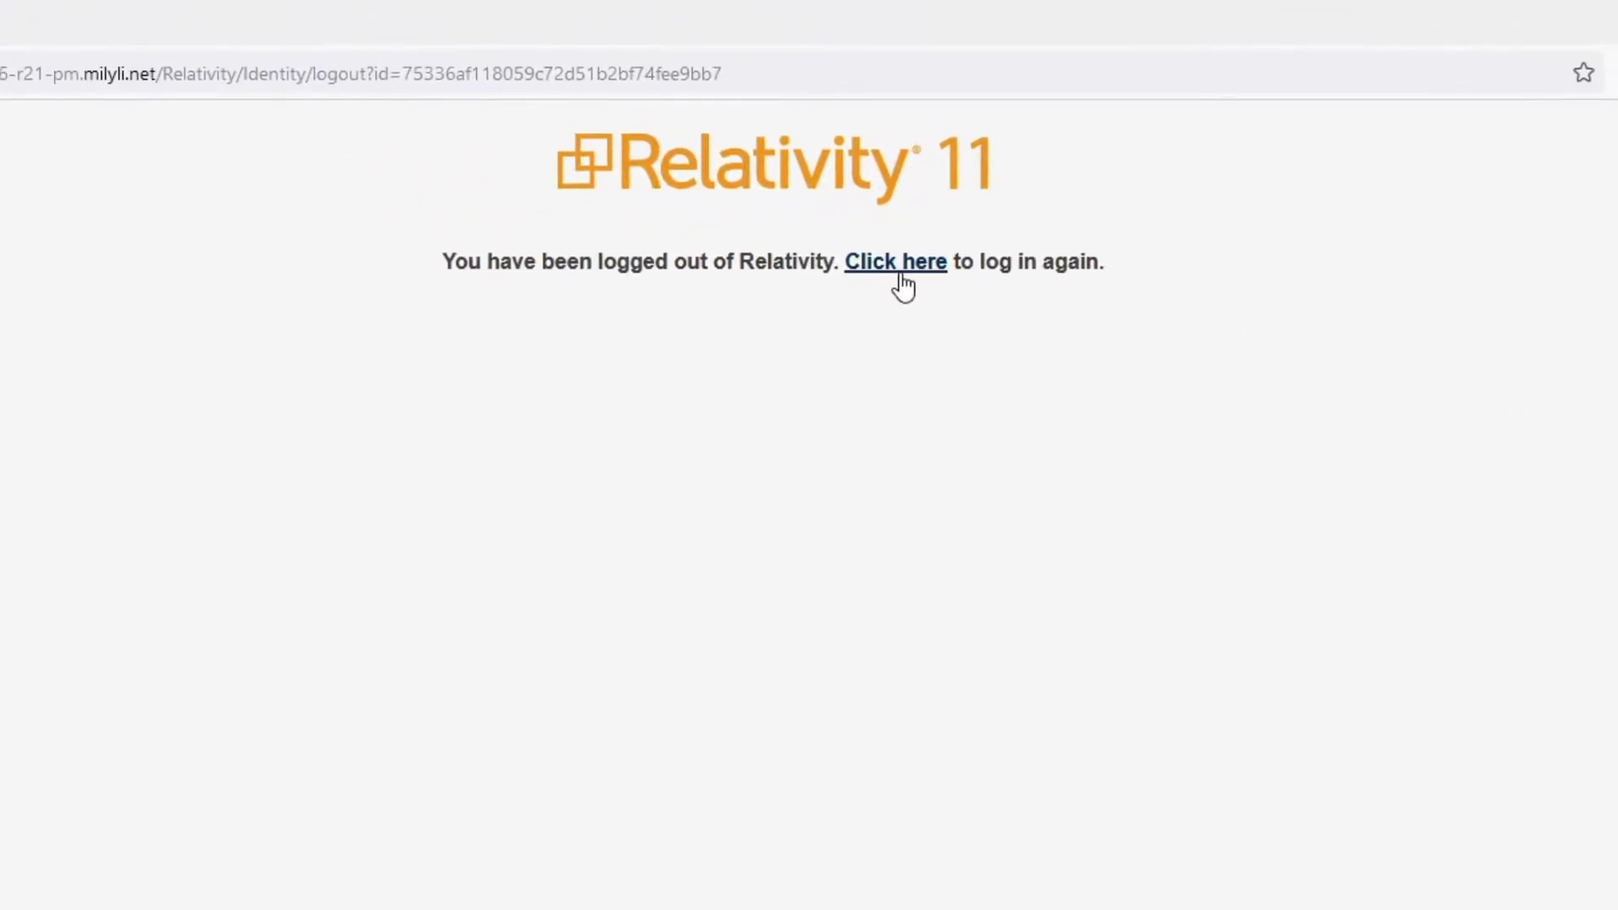
left_click(902, 286)
left_click(756, 430)
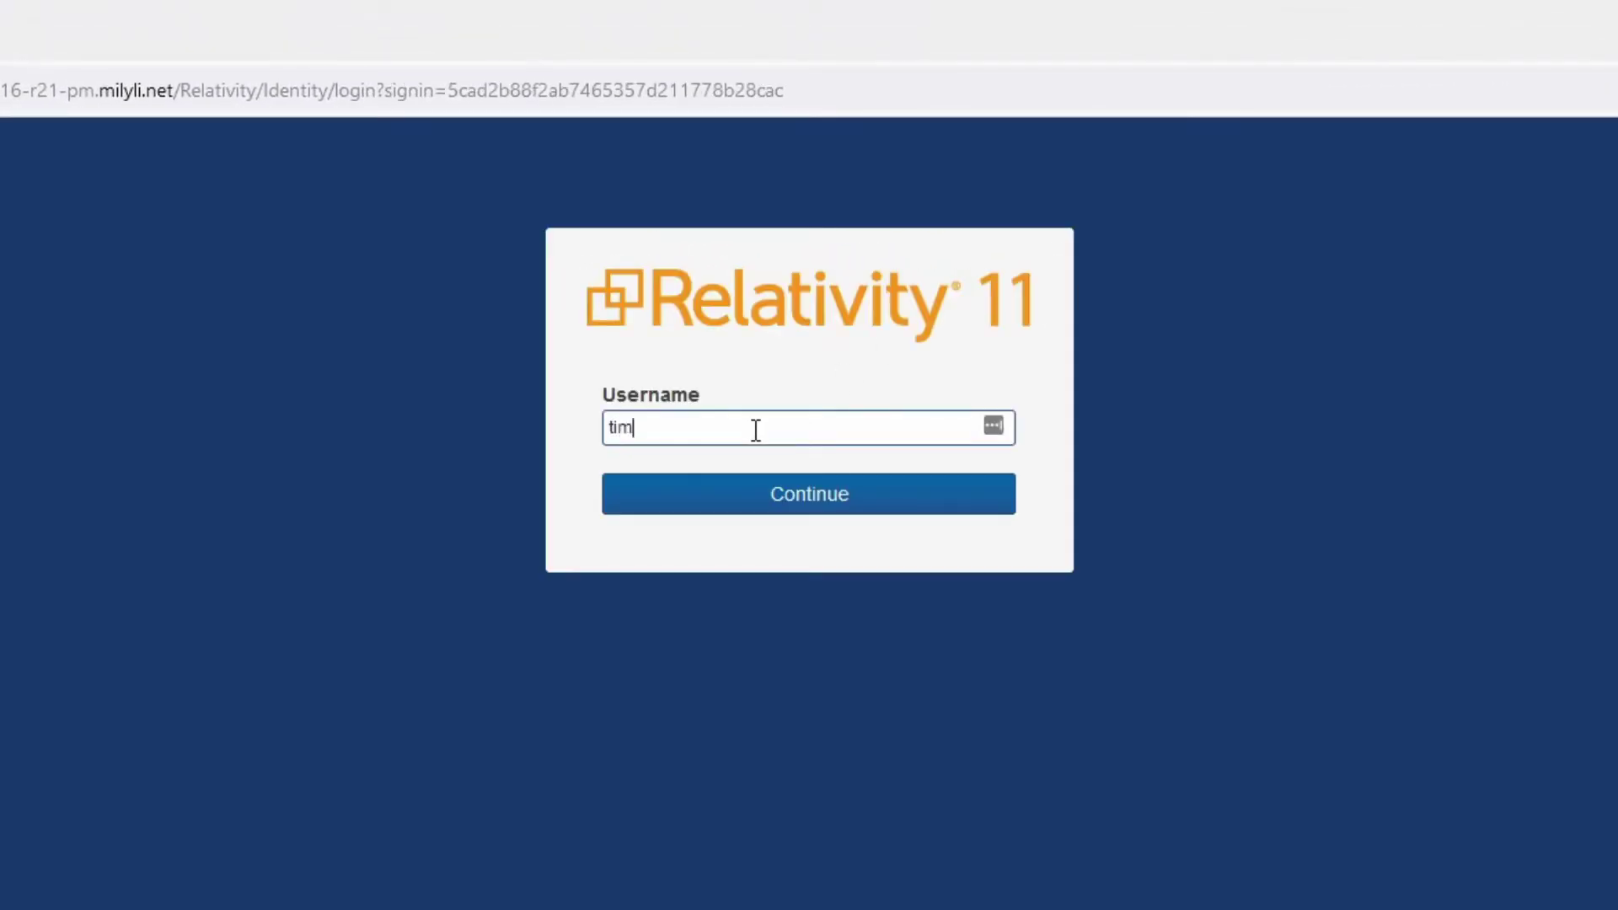
key("Return")
type("••••••••••")
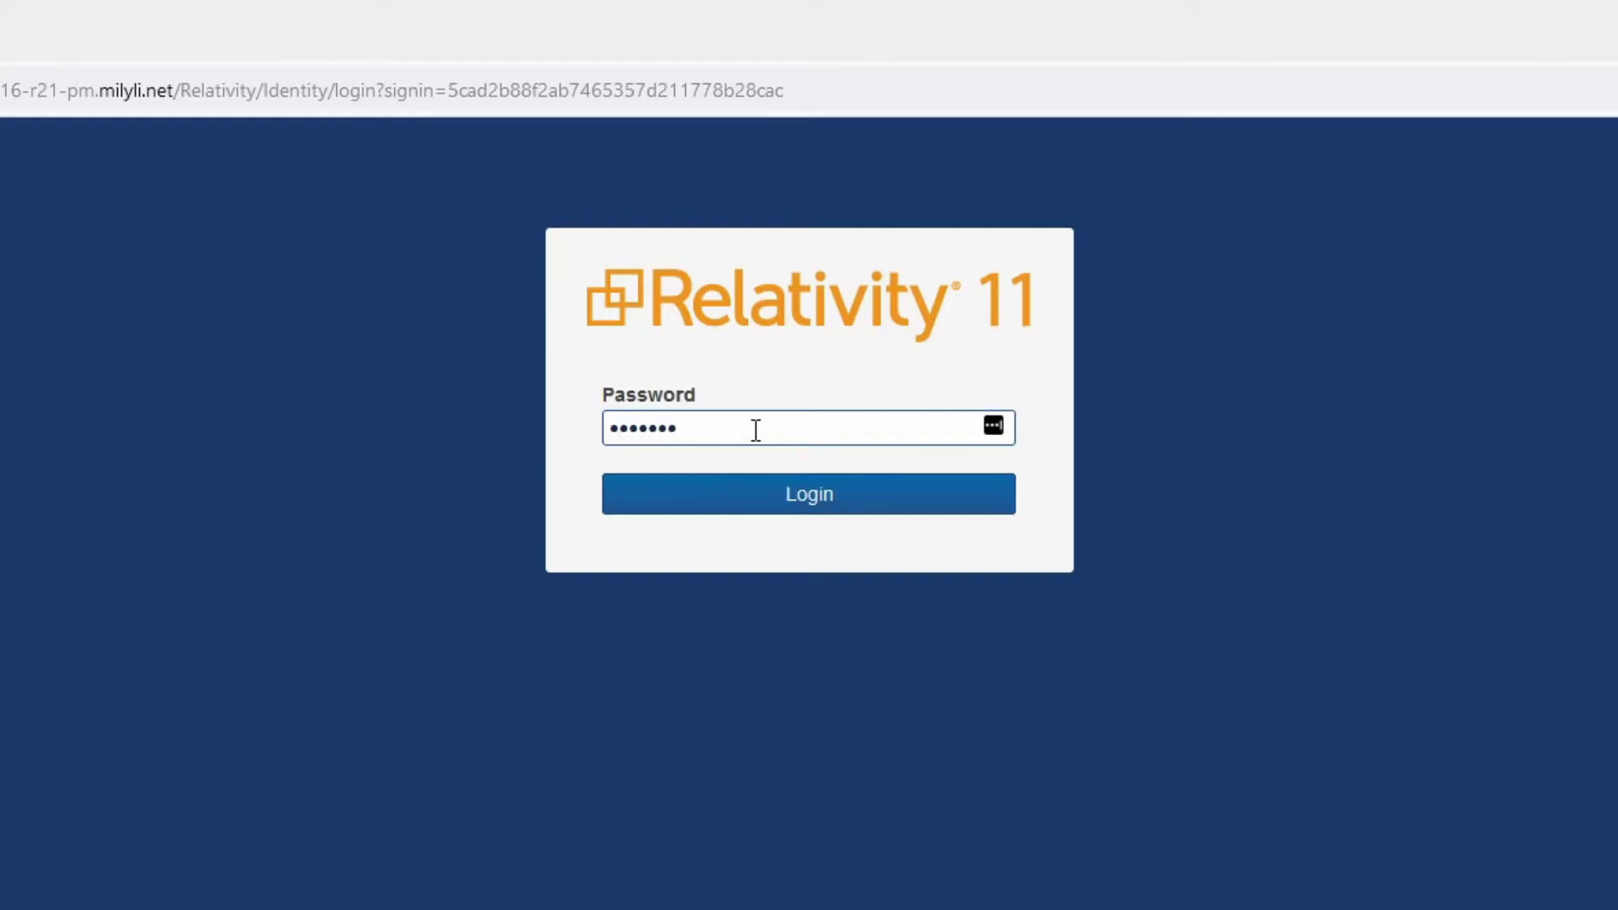
key("Return")
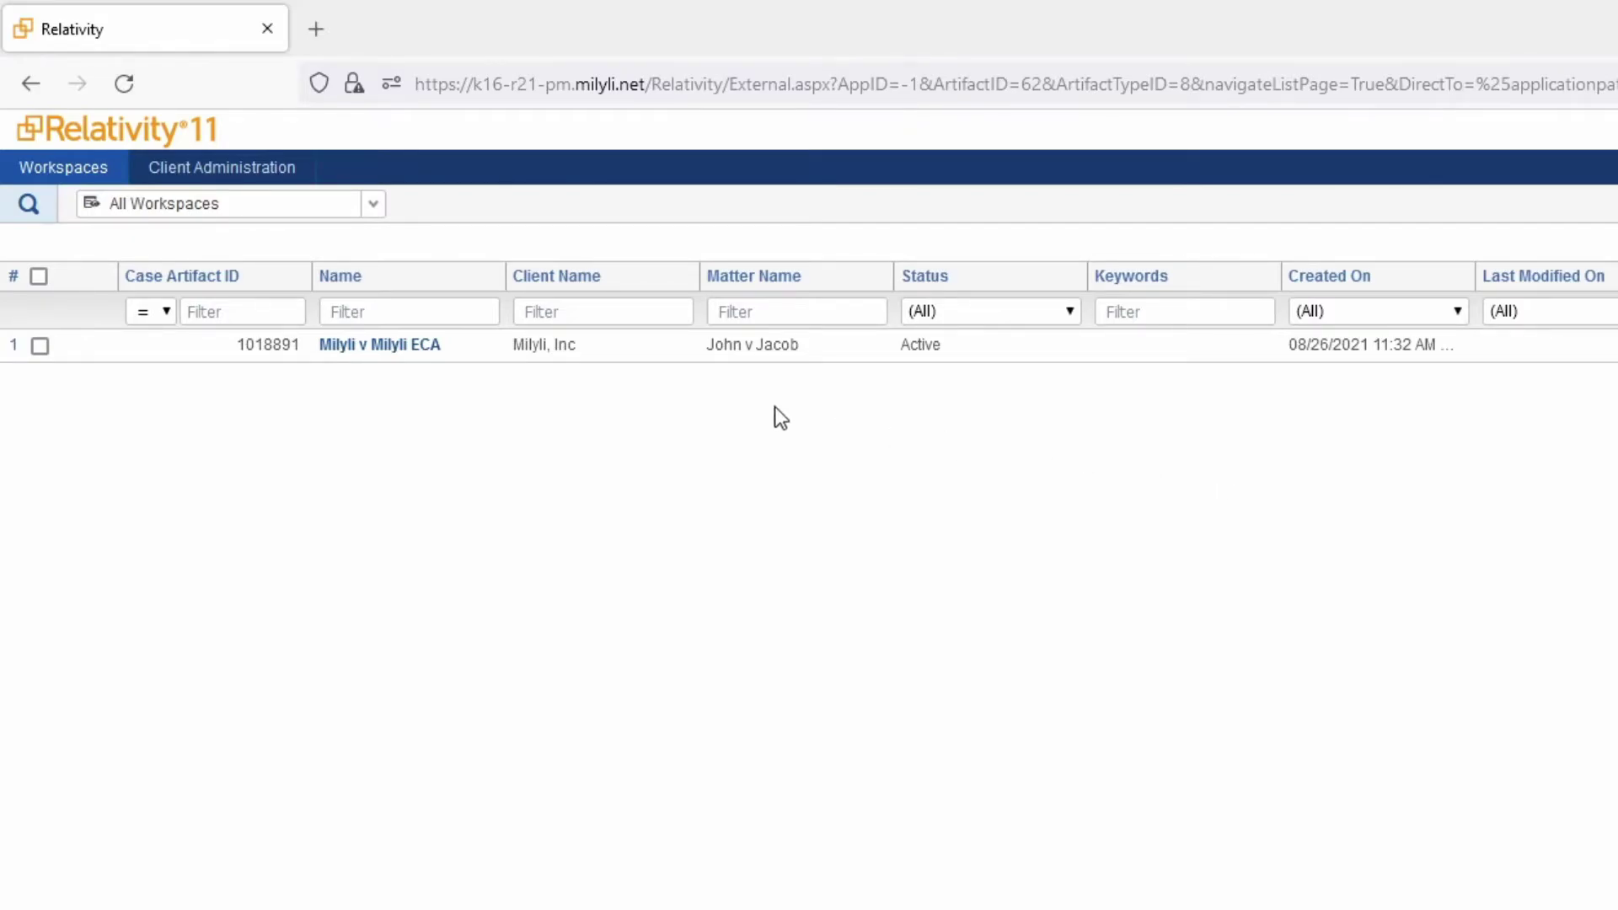
In Client Administration, start a new user, then begin a new group for Milyli, Inc
left_click(222, 167)
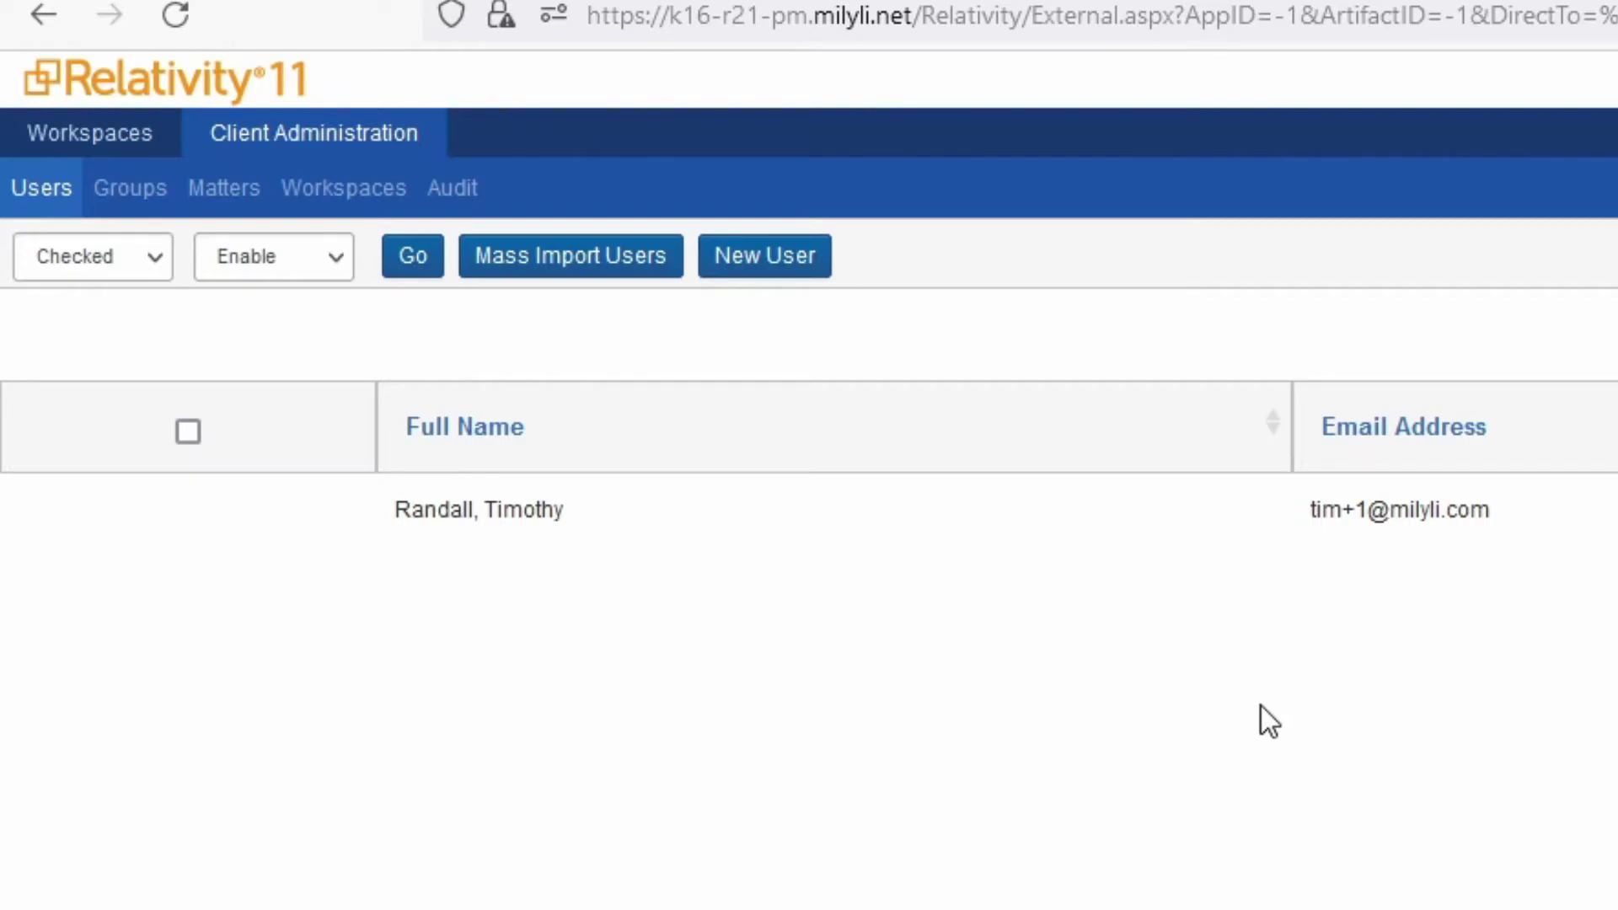
left_click(758, 260)
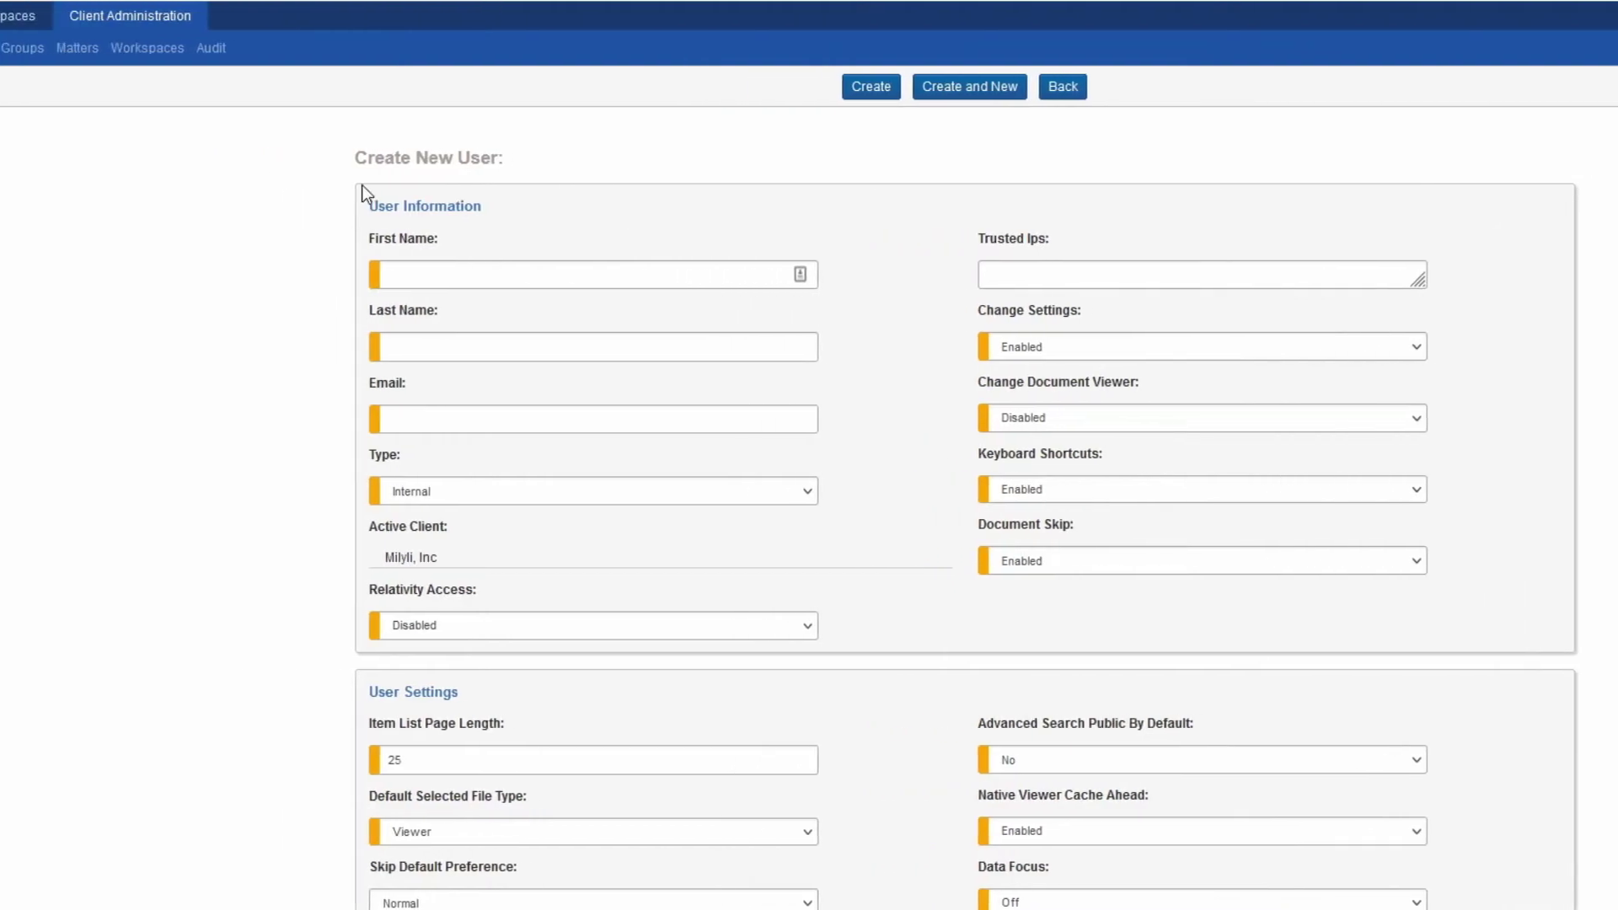
left_click(78, 53)
left_click(48, 88)
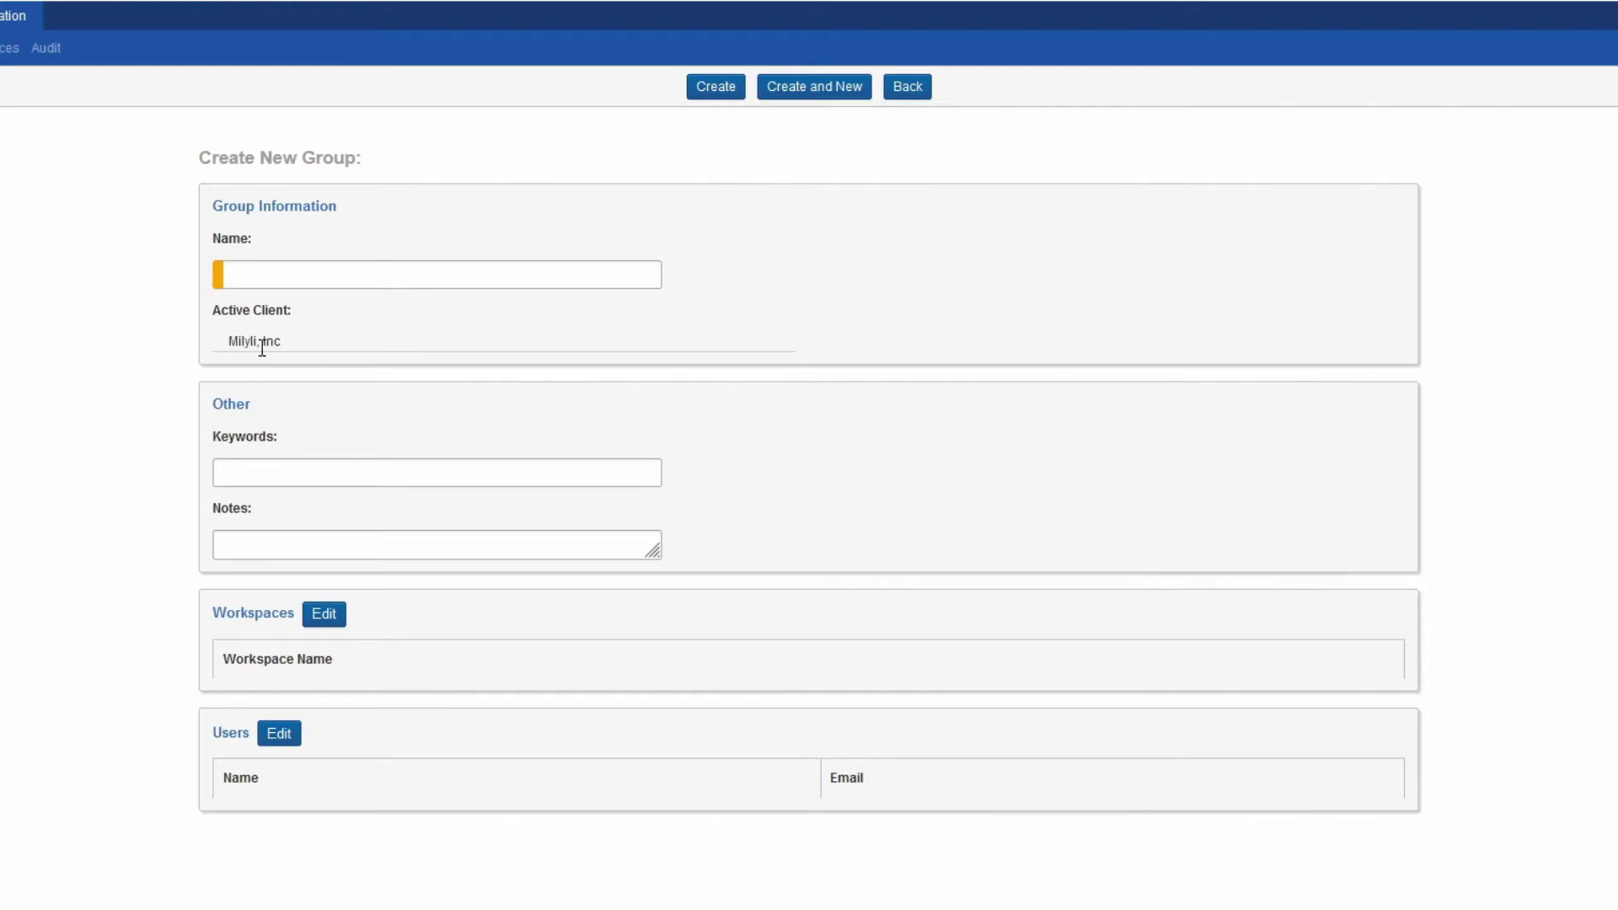
left_click_drag(283, 345, 222, 342)
left_click(290, 347)
Create the matter 'Sample Matter' with matter number 125125, then view the client's Workspaces list
left_click(150, 49)
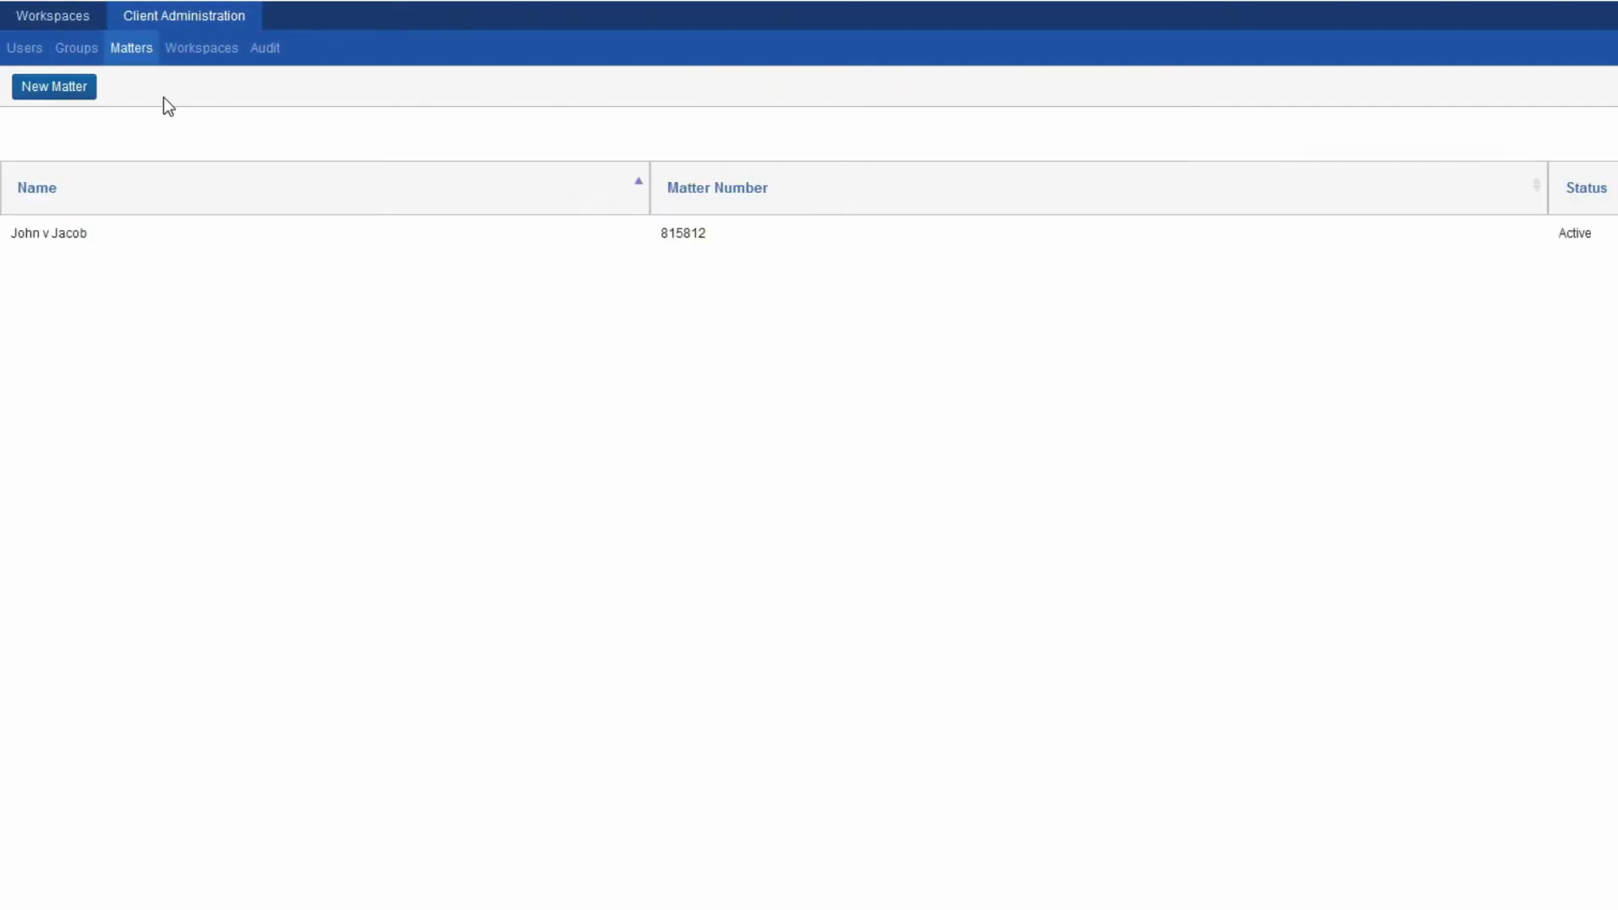
left_click(69, 96)
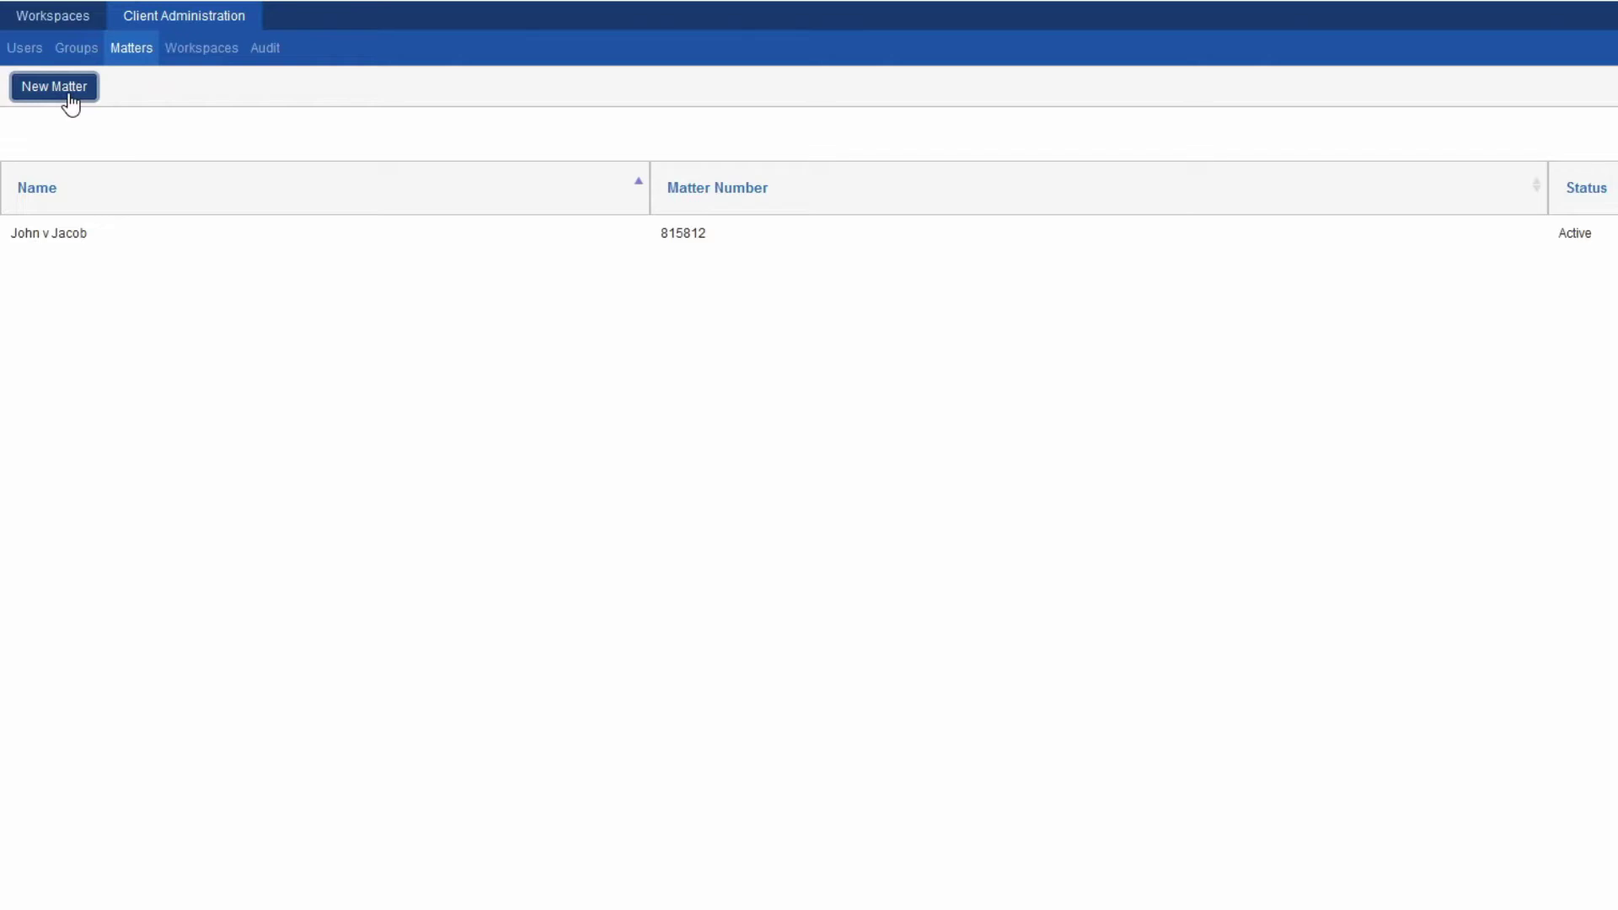
left_click(298, 278)
type("Sample Matter")
left_click(300, 345)
type("125125")
left_click(704, 93)
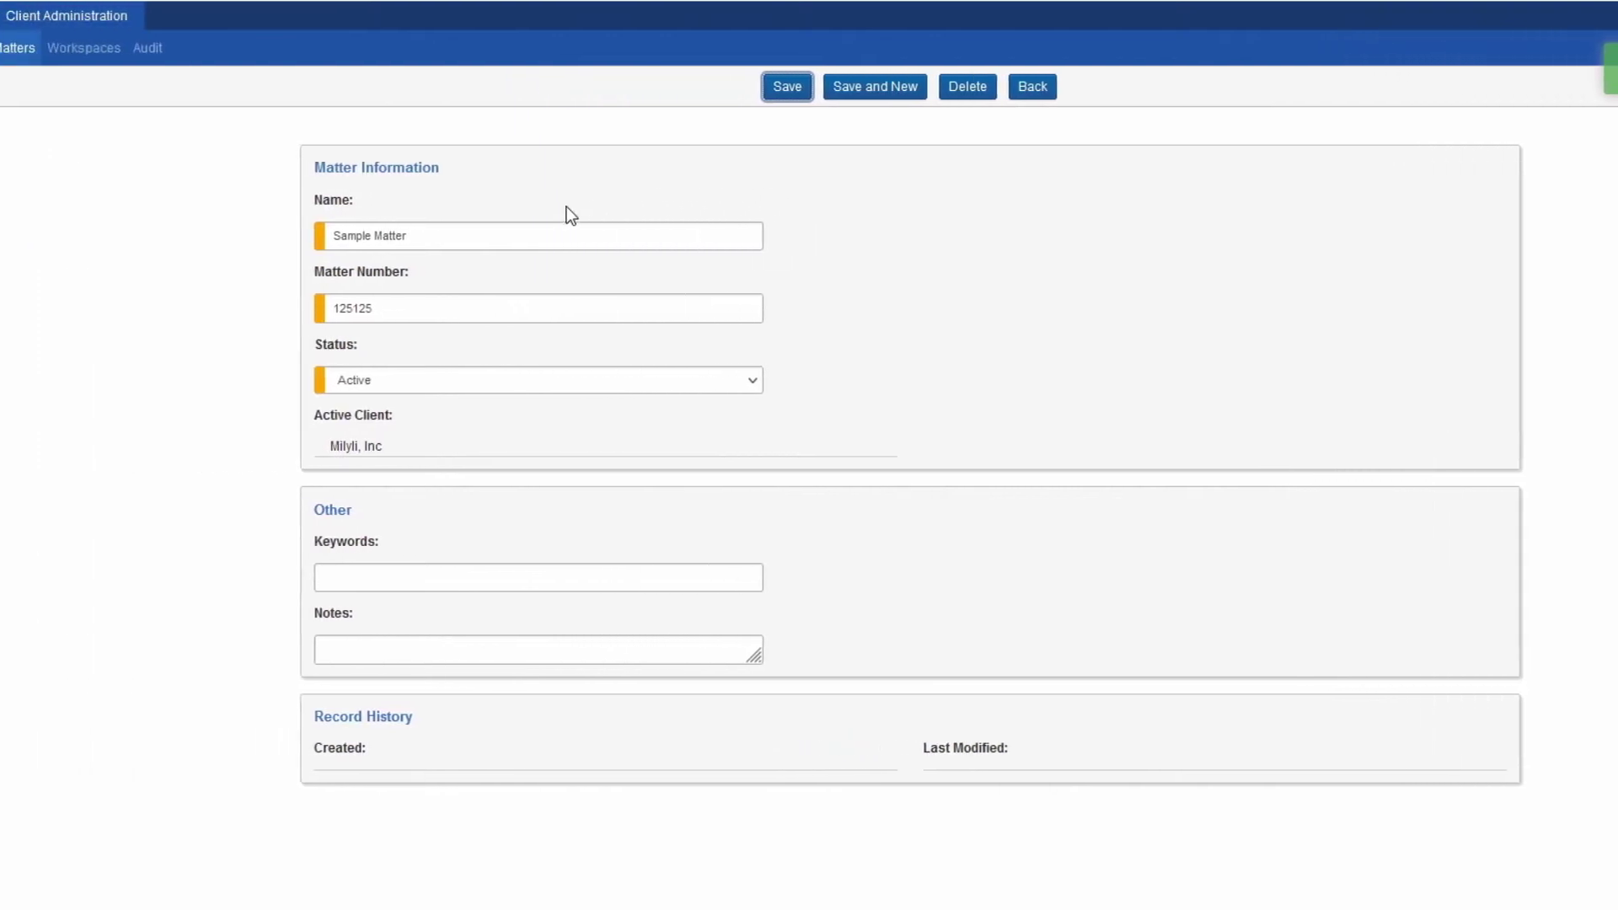
left_click(50, 52)
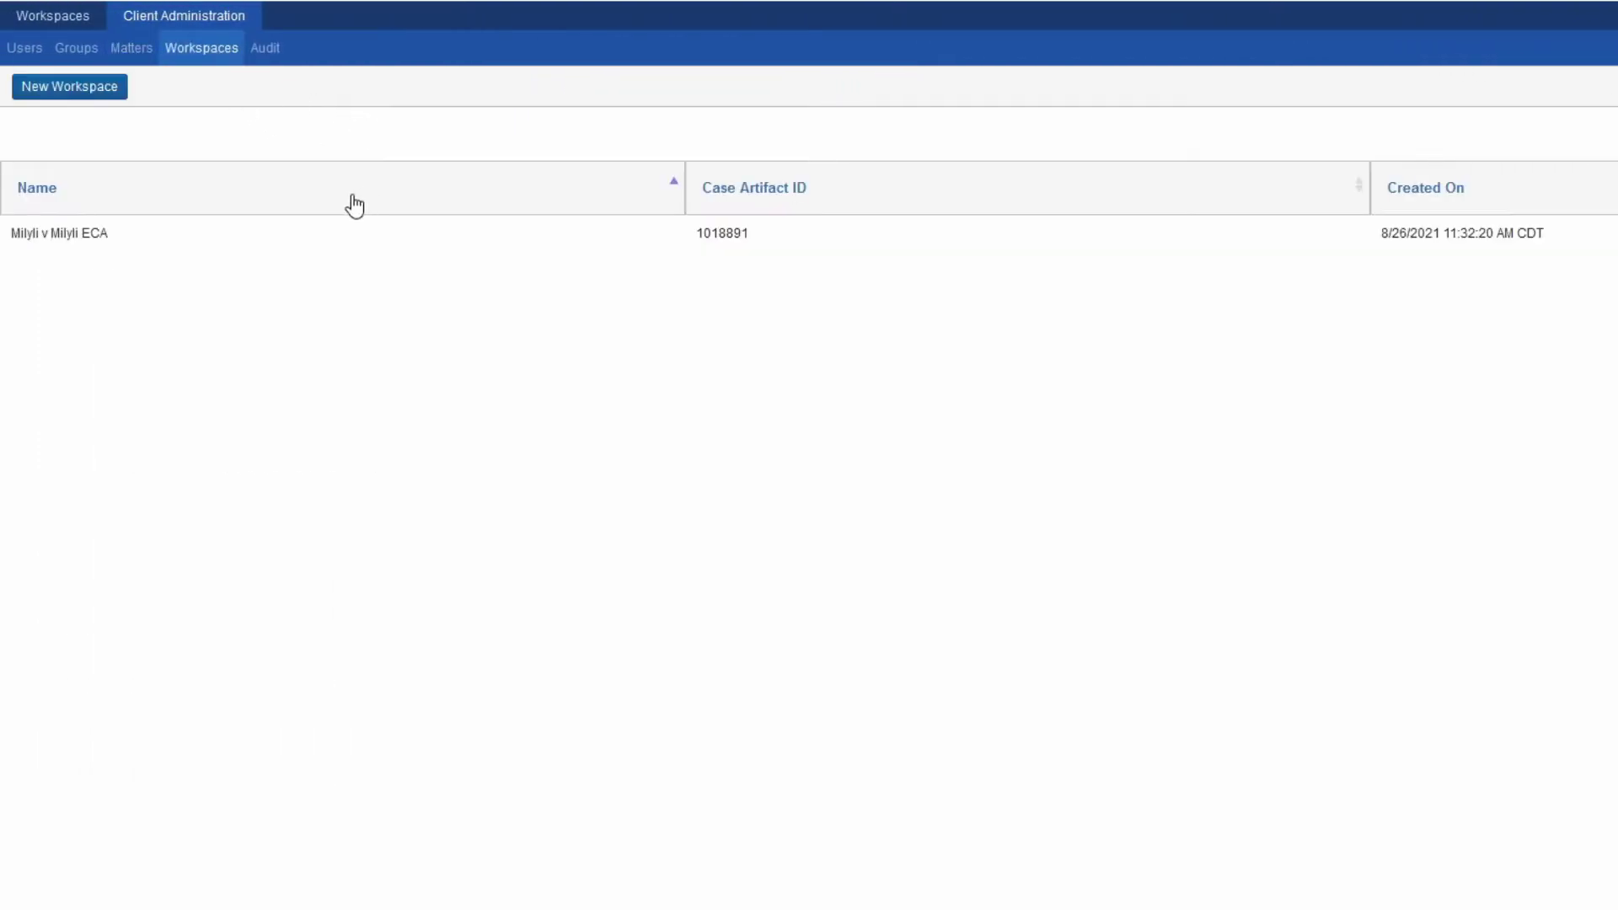
Start a new workspace named 'Sample Workspace' under Sample Matter, based on Relativity Starter Template
left_click(69, 89)
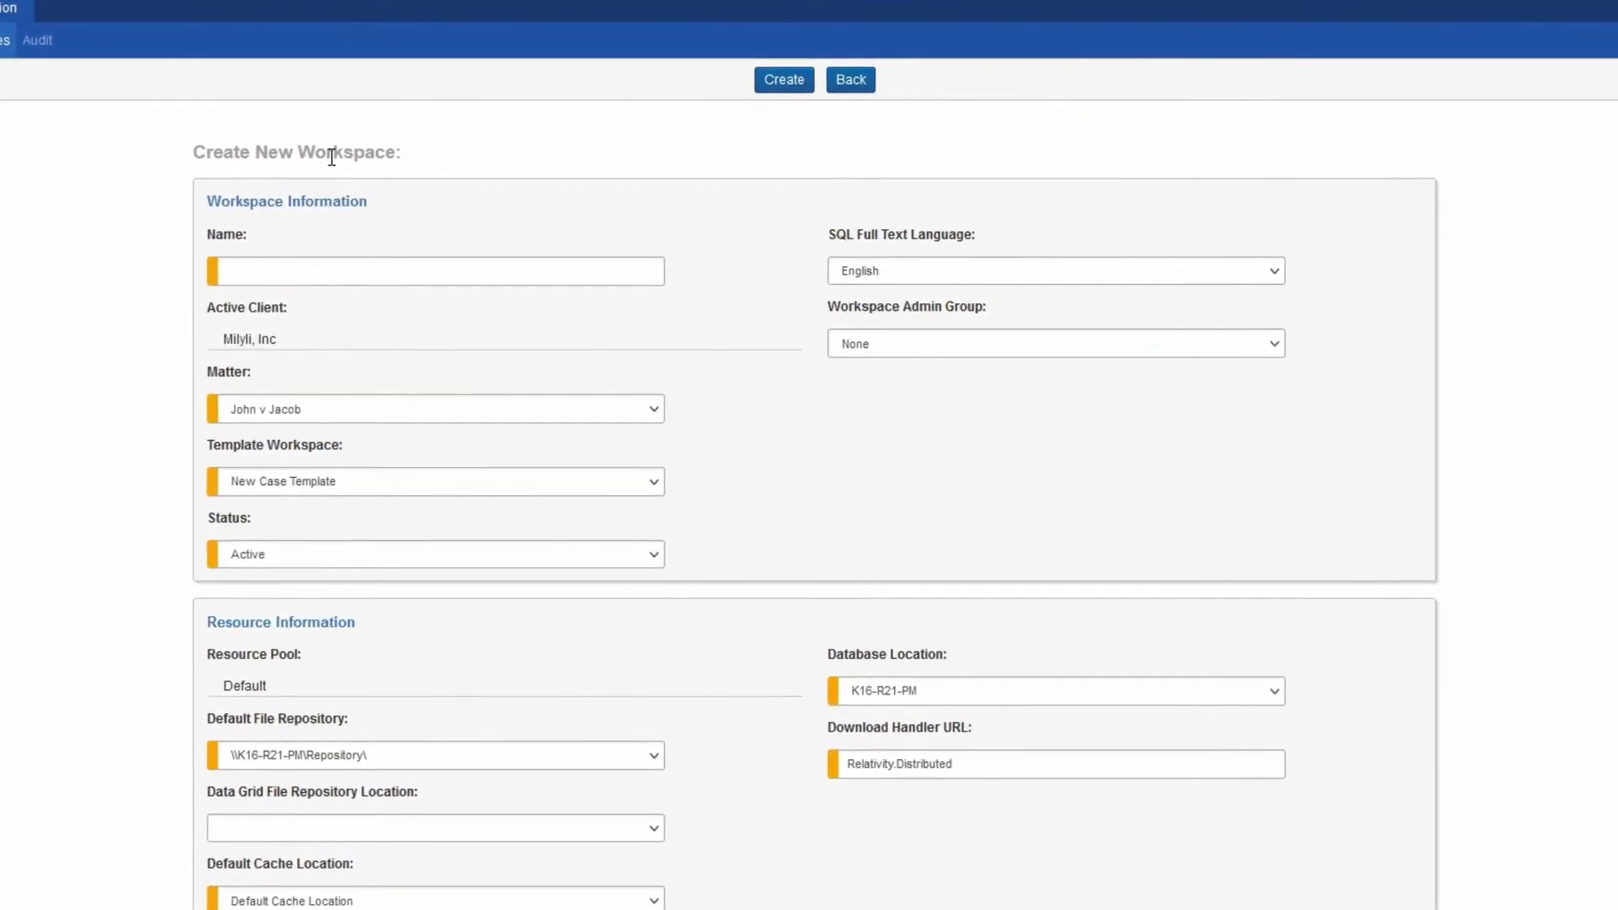
left_click(337, 266)
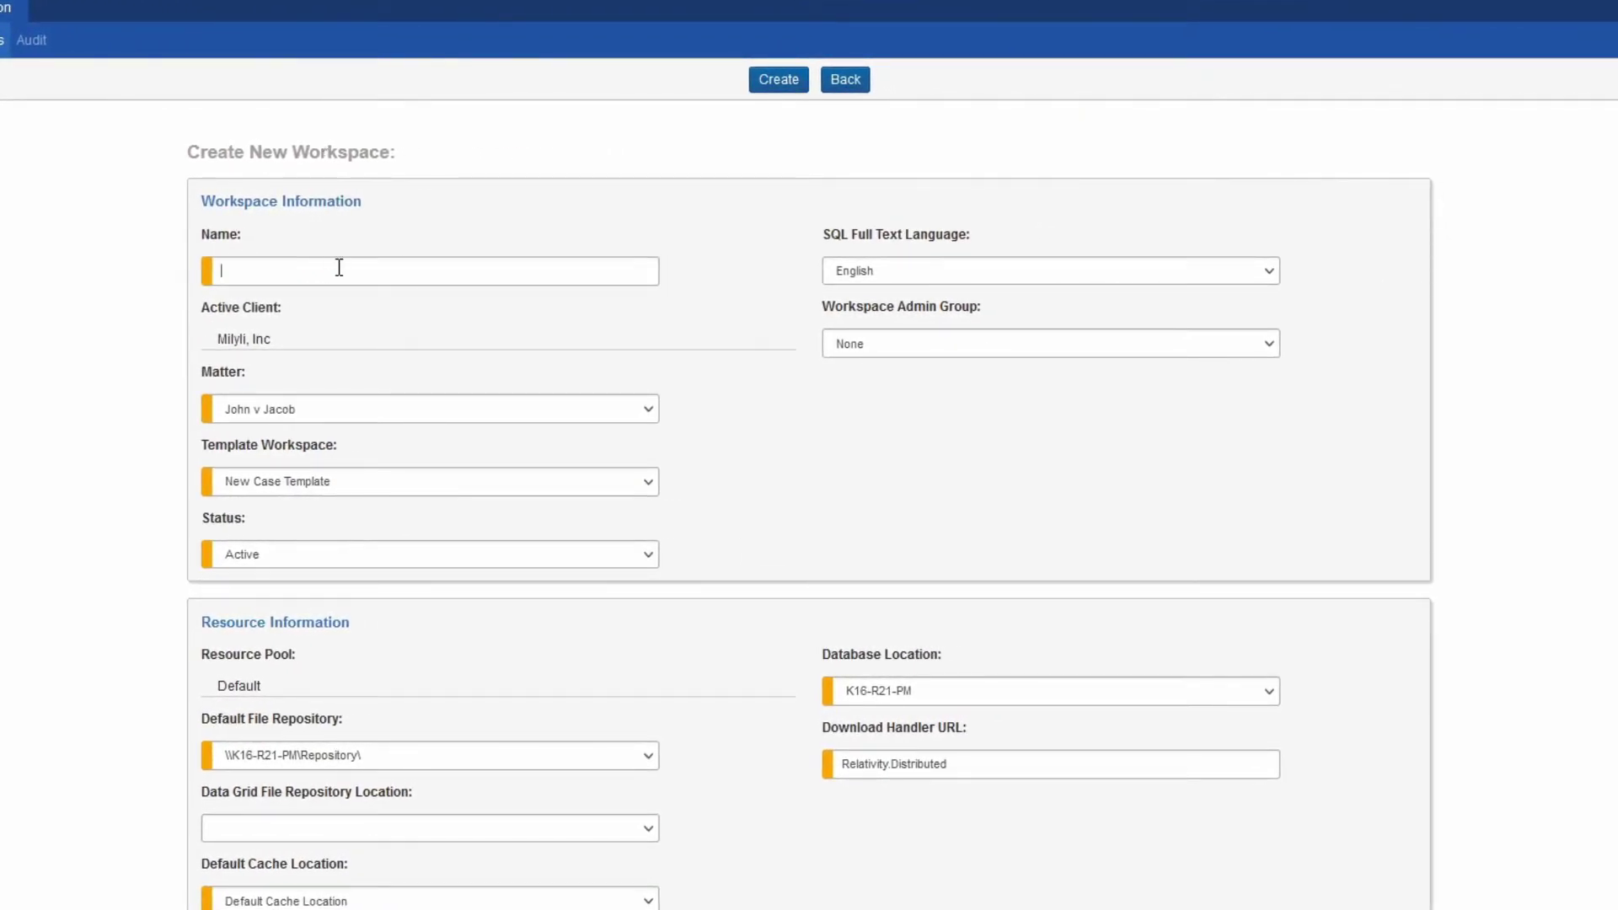
type("Sample Workspace")
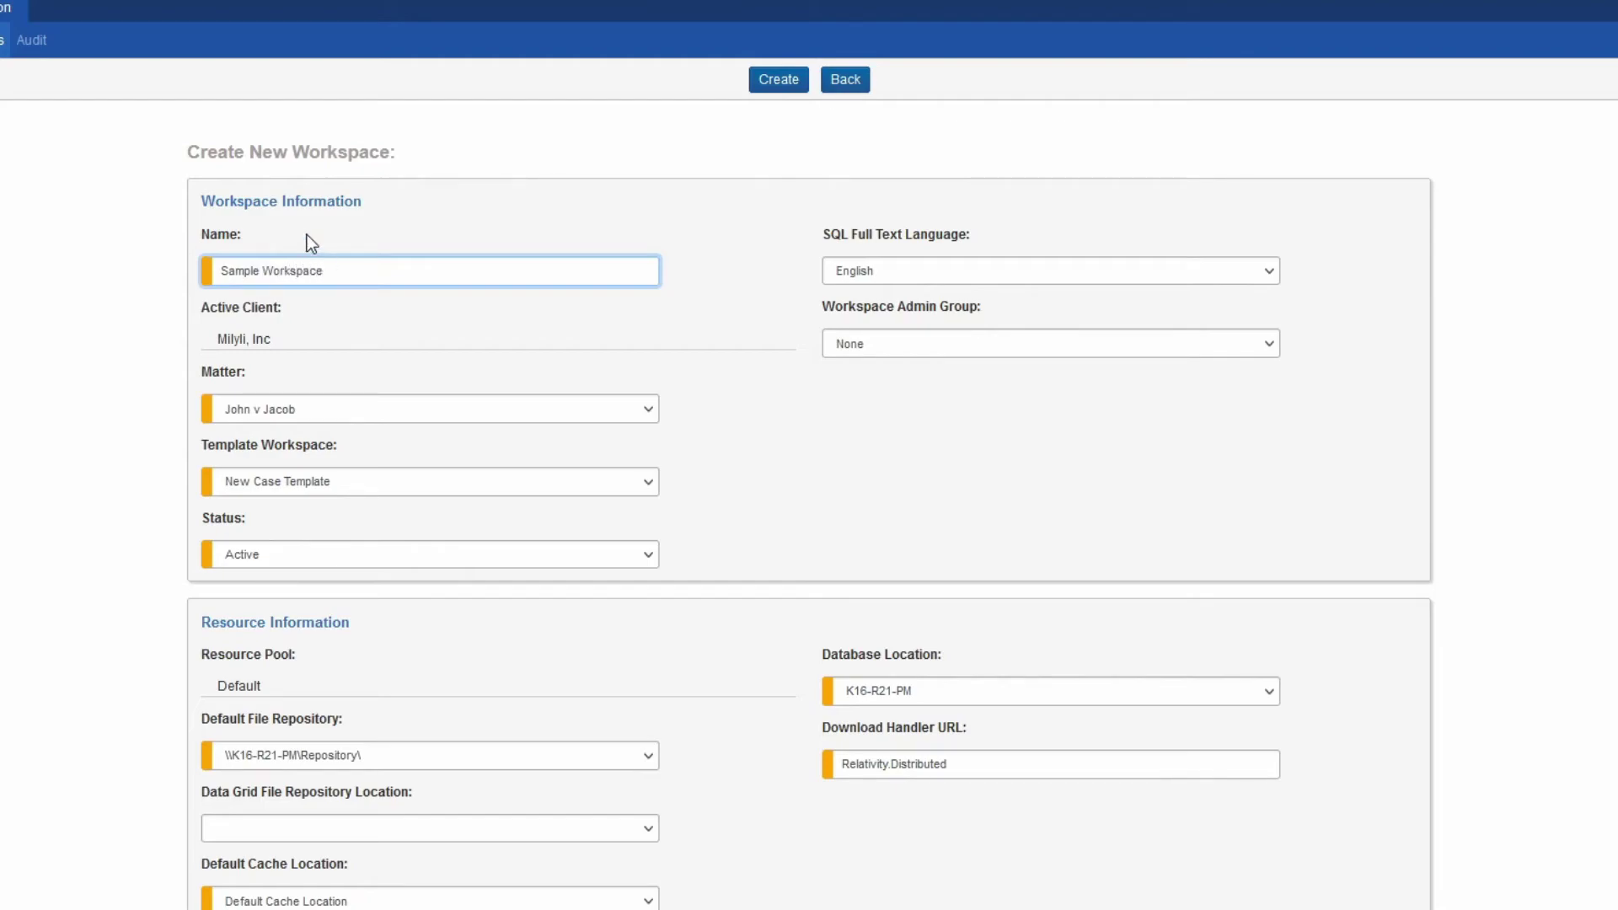
left_click(387, 409)
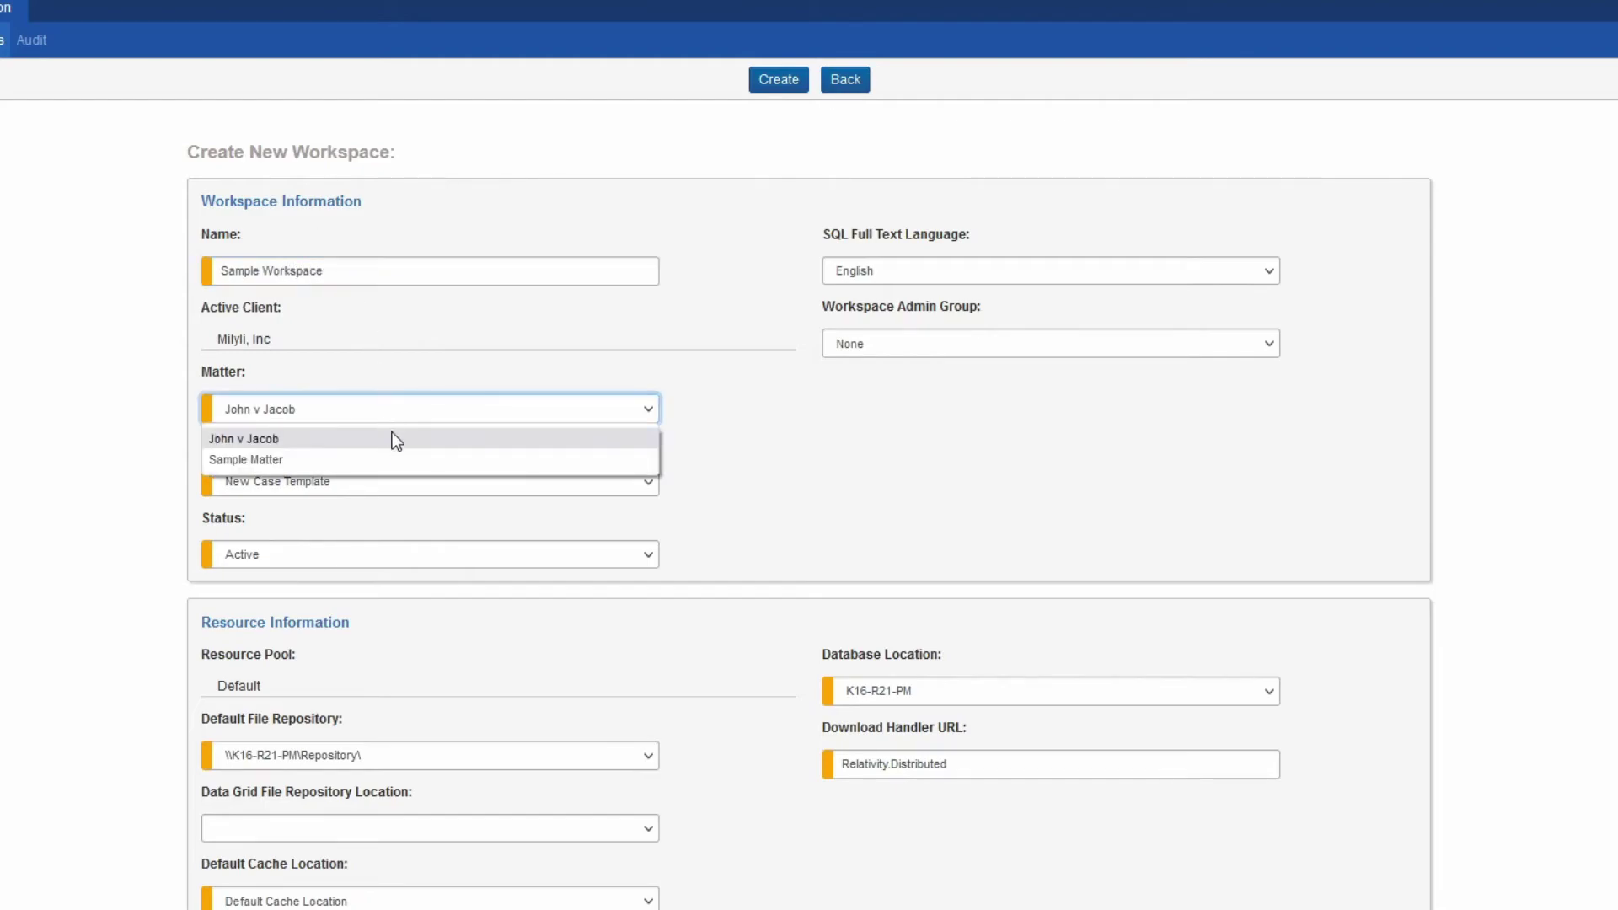
left_click(388, 457)
left_click(408, 482)
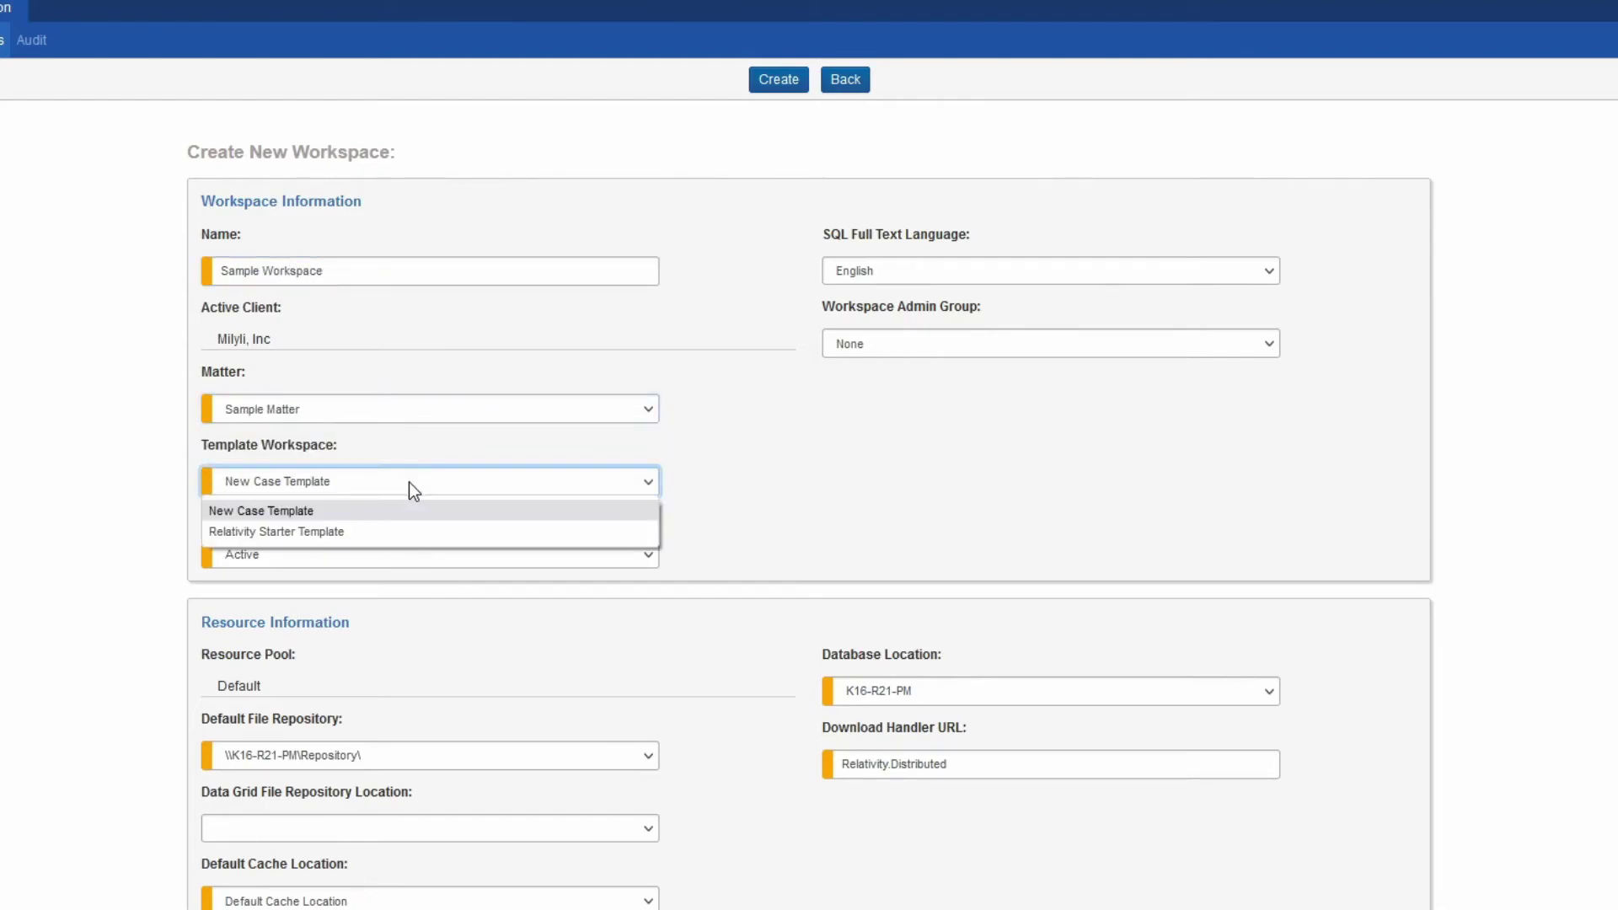
left_click(411, 530)
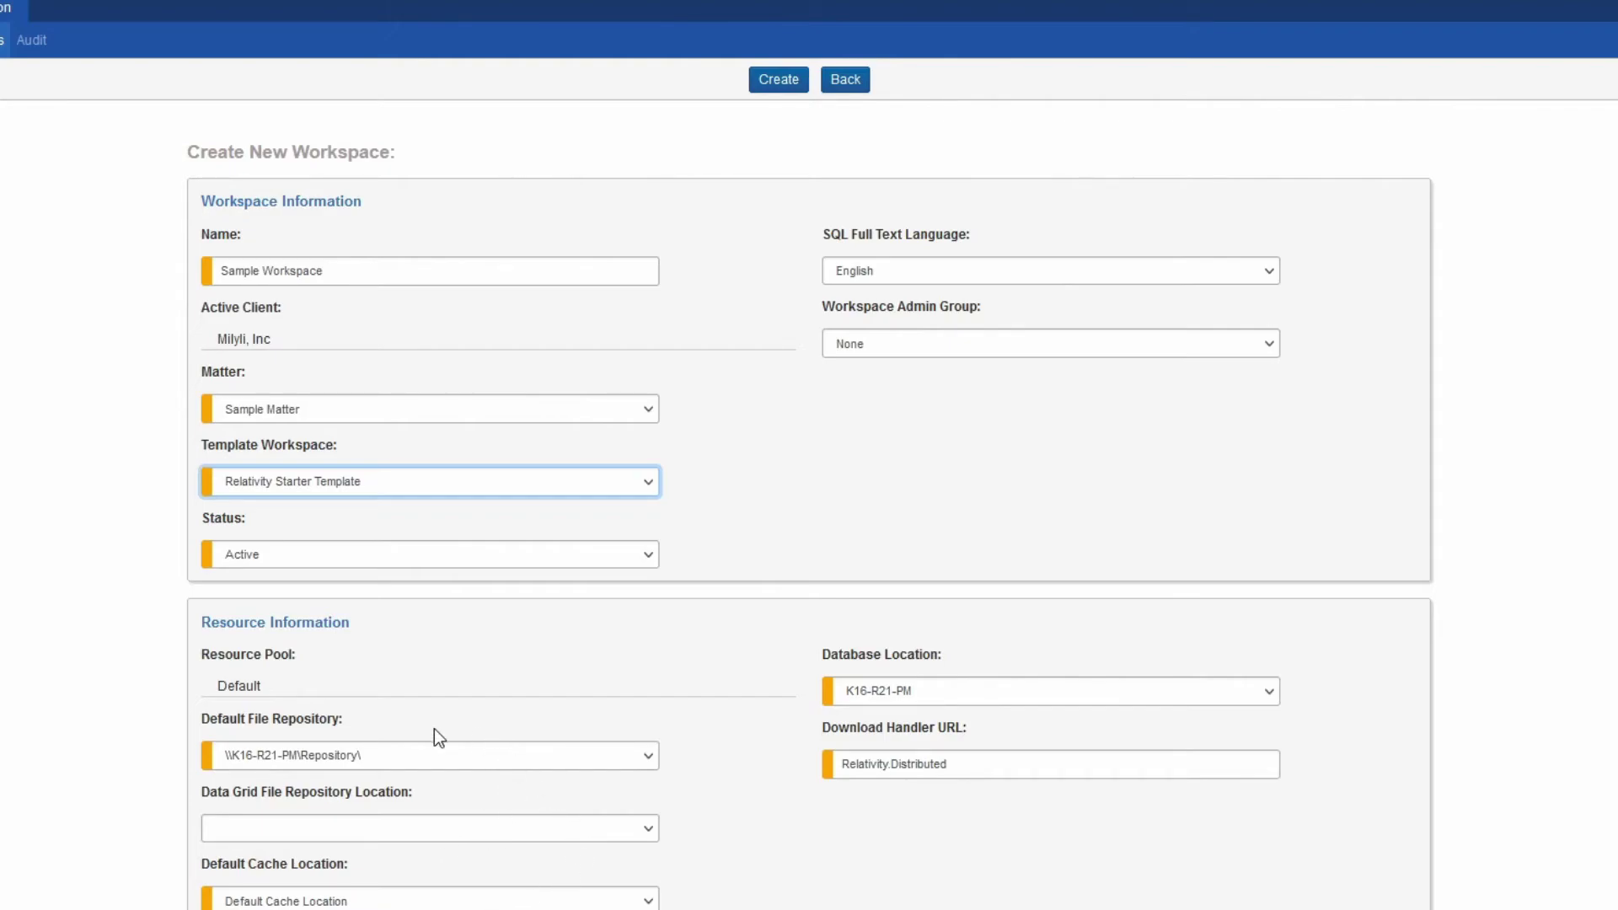
Keep the default file repository and leave the Data Grid file repository blank
left_click(488, 761)
left_click(492, 759)
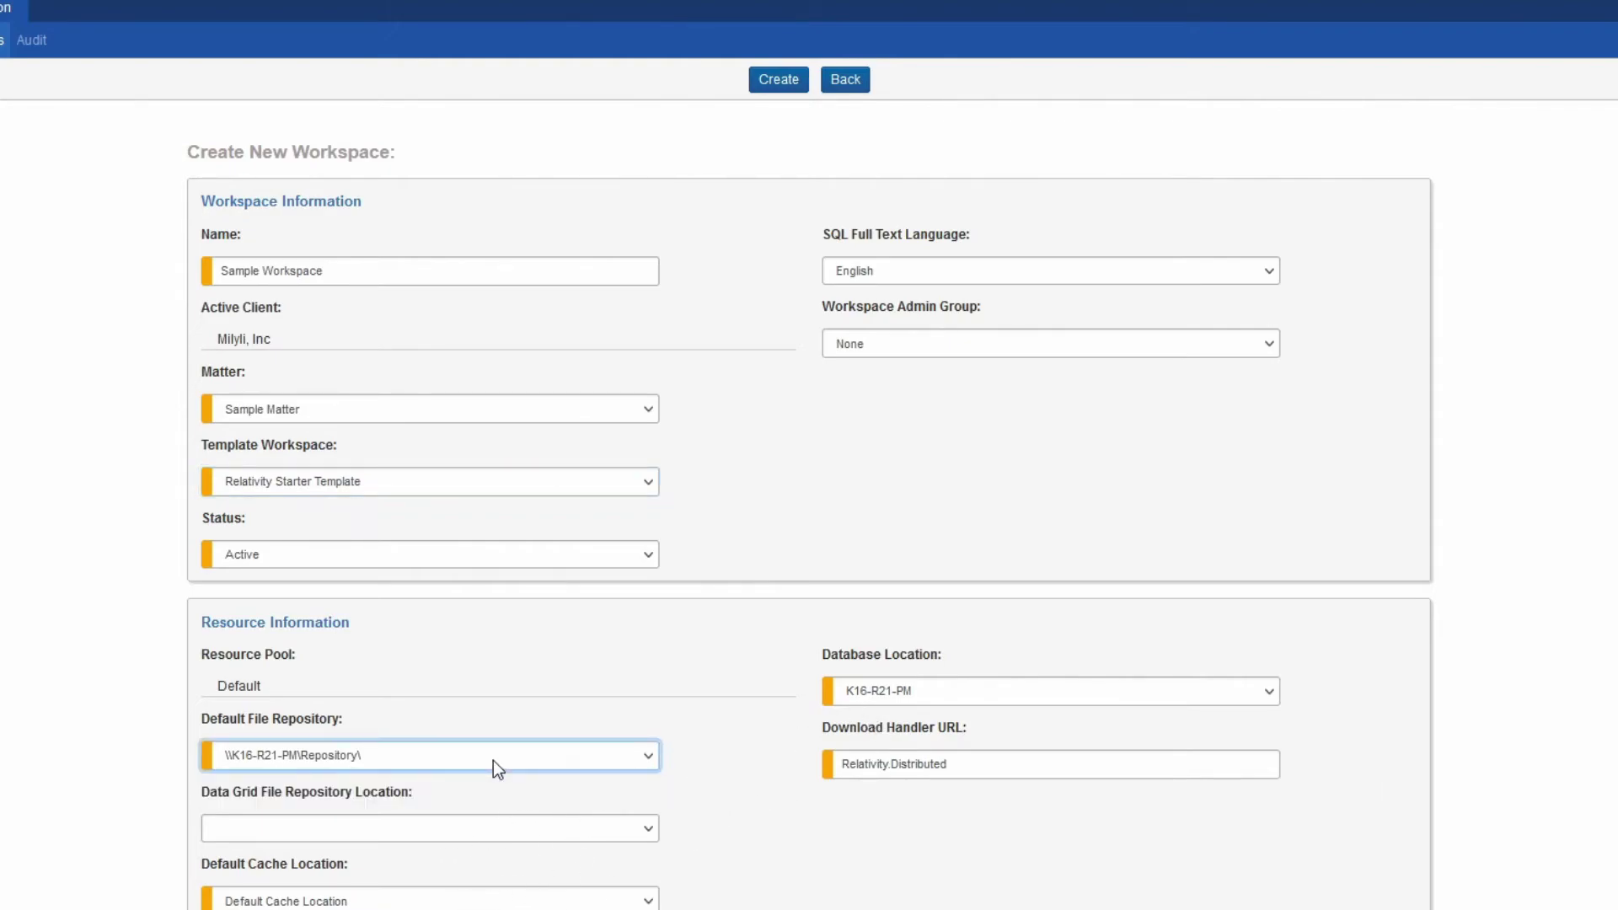
left_click(498, 895)
left_click(566, 842)
left_click(534, 879)
left_click(552, 829)
left_click(529, 851)
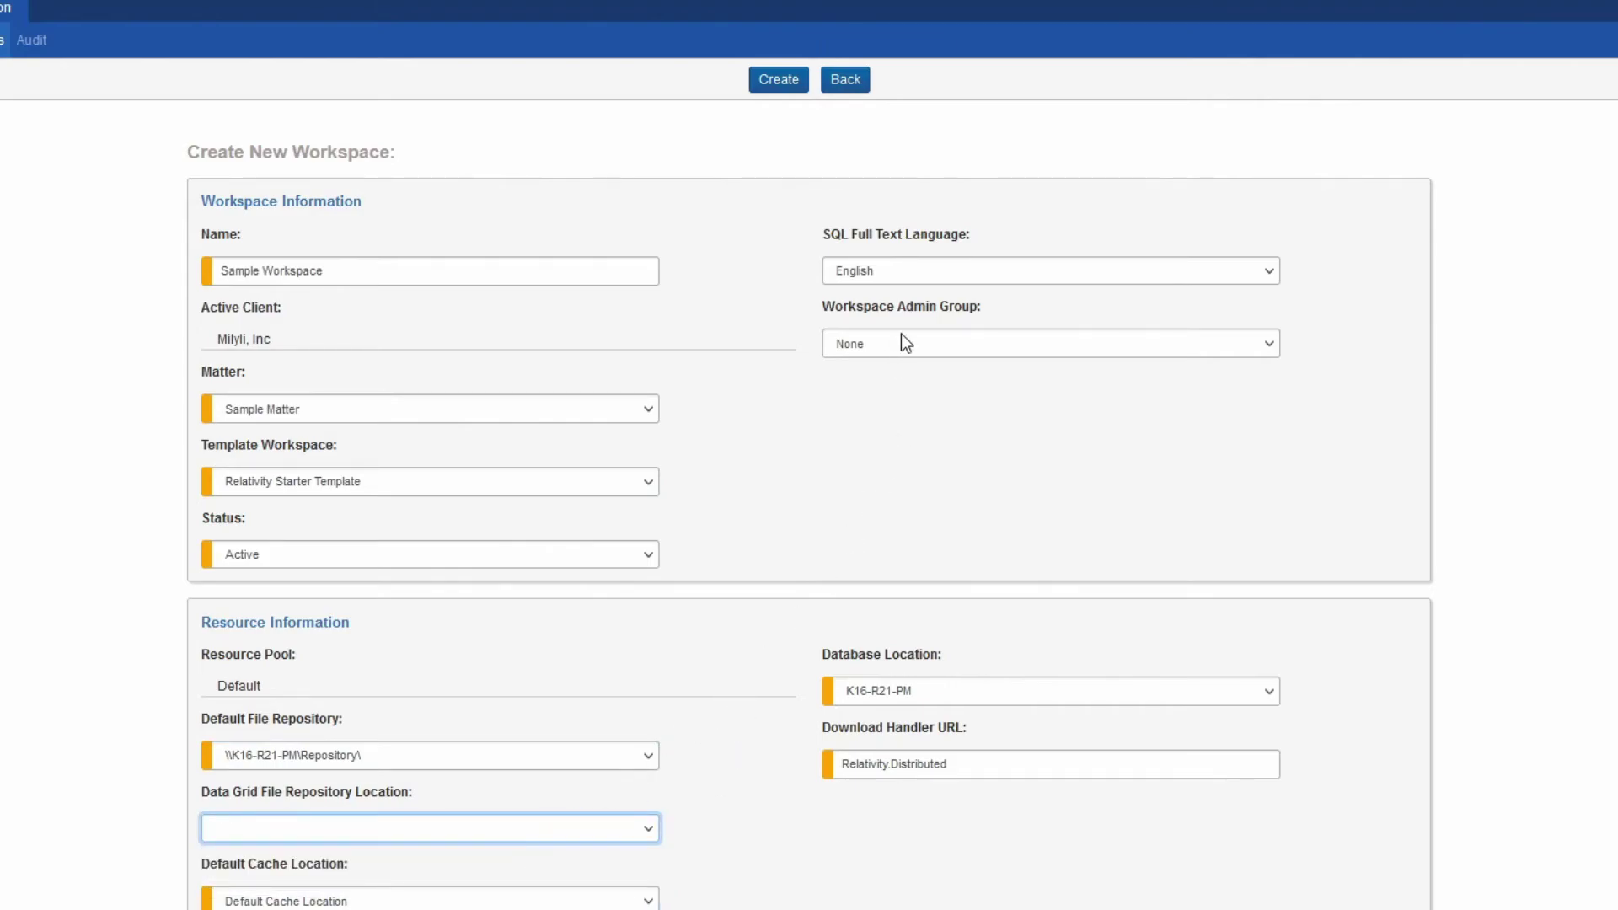
Set Milyli, Inc Client Administrators as the workspace admin group and create the workspace
left_click(906, 343)
left_click(913, 395)
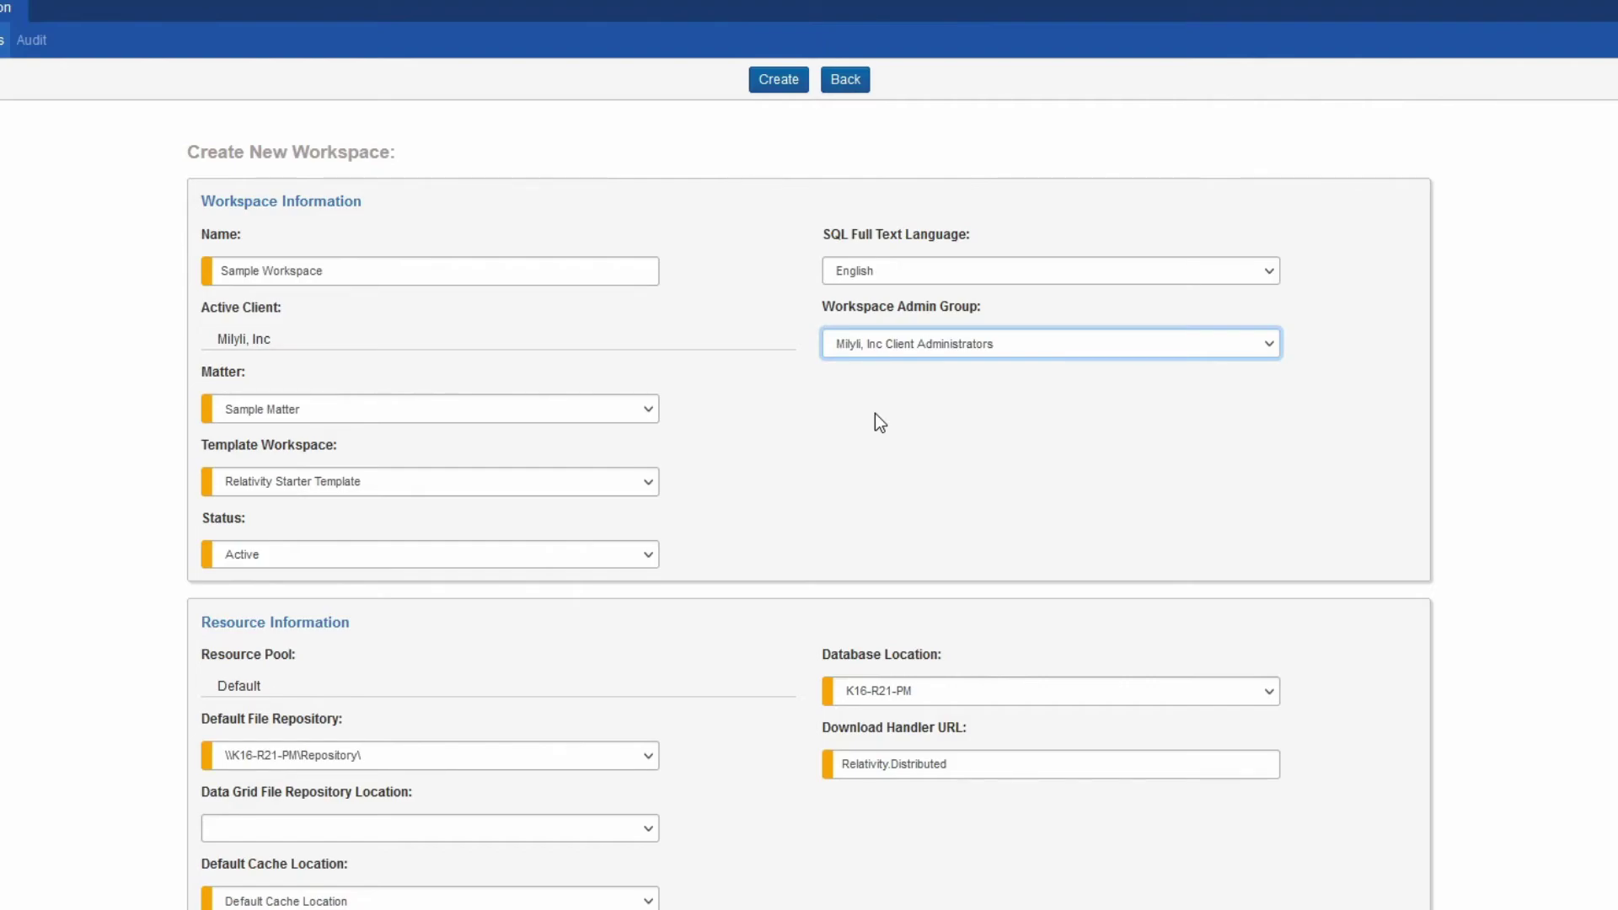
left_click(776, 84)
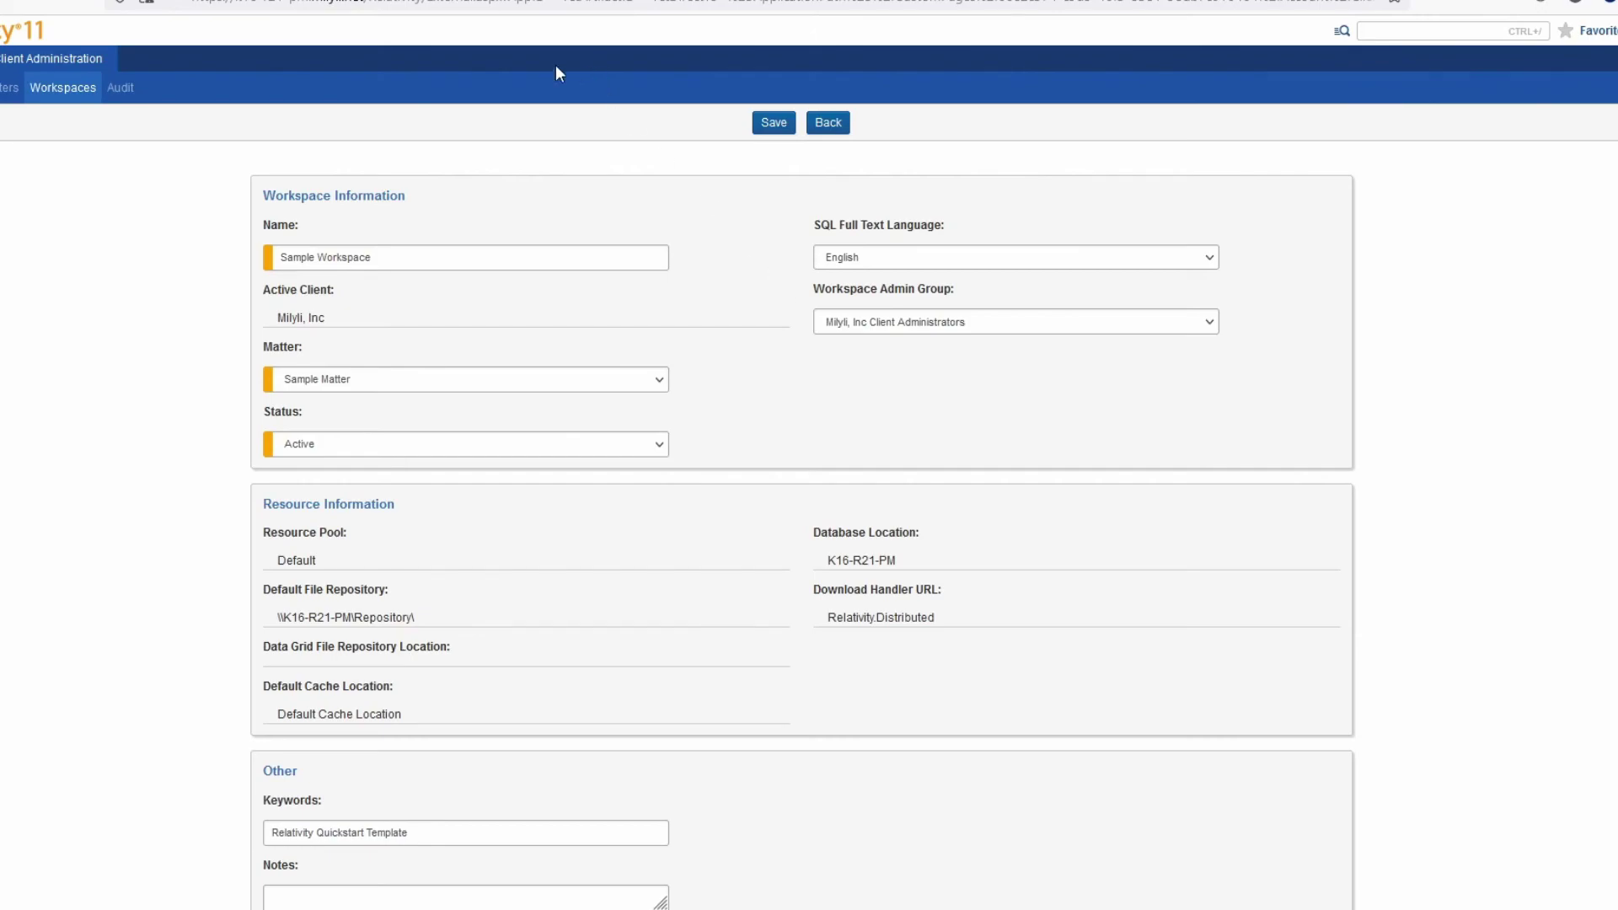
Open the Client Administration Audit list showing Create entries for Sample Workspace and Sample Matter
left_click(120, 87)
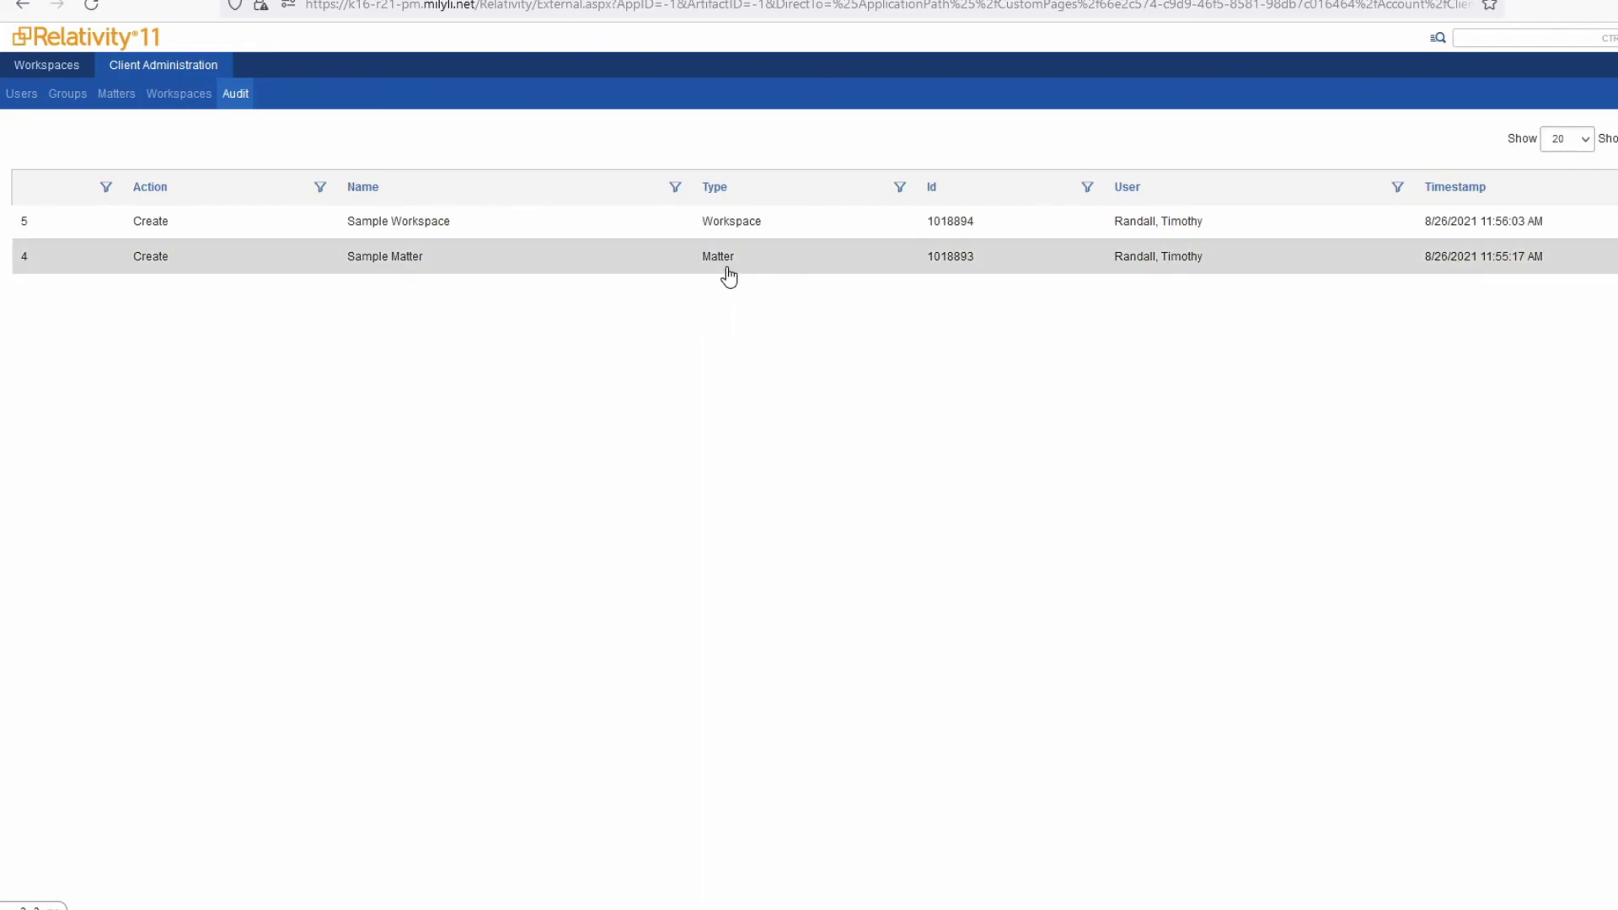
Open the Sample Workspace Create audit record to see its six fields set from Not Set
left_click(581, 229)
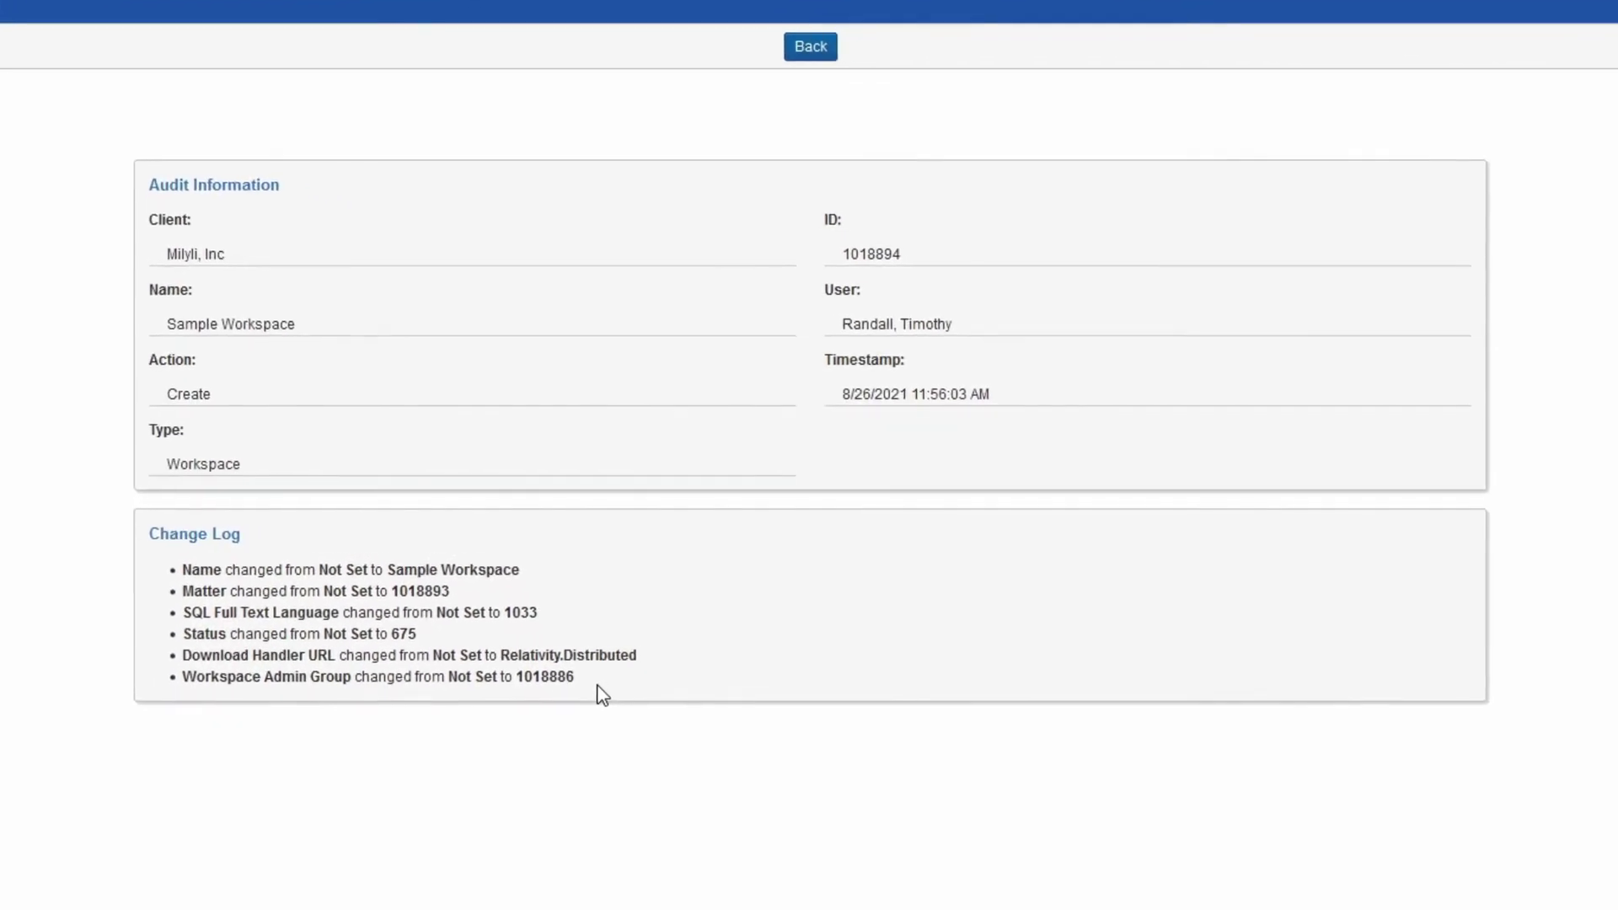